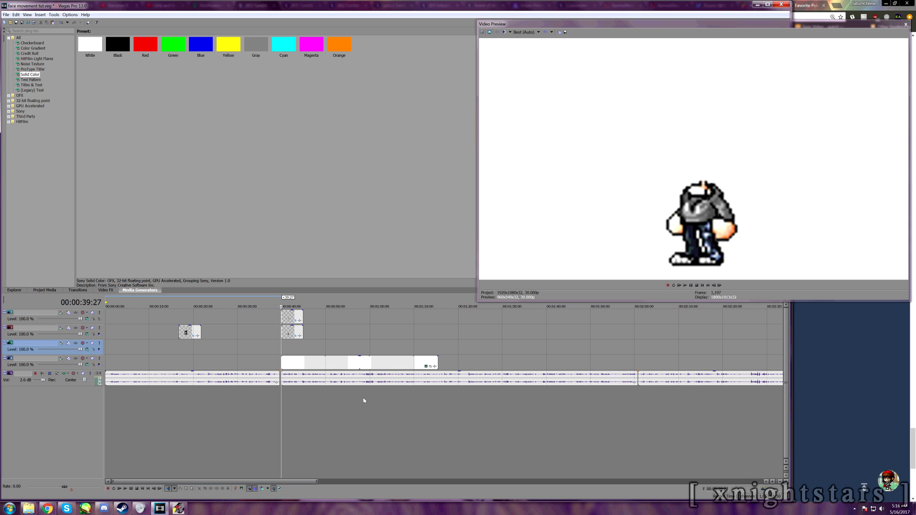
# Switch to the MapleSimulator page and add a new layer above the hair picture layer.
pyautogui.click(865, 371)
pyautogui.click(667, 3)
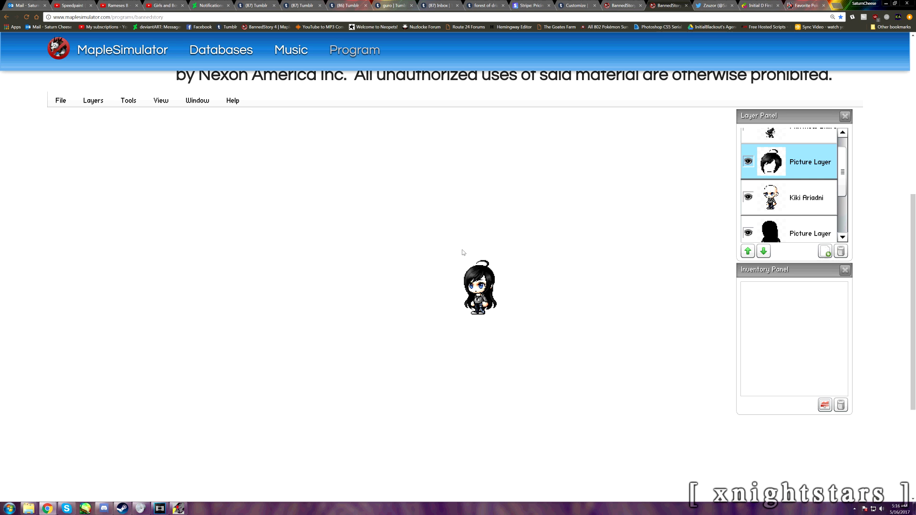
pyautogui.click(825, 251)
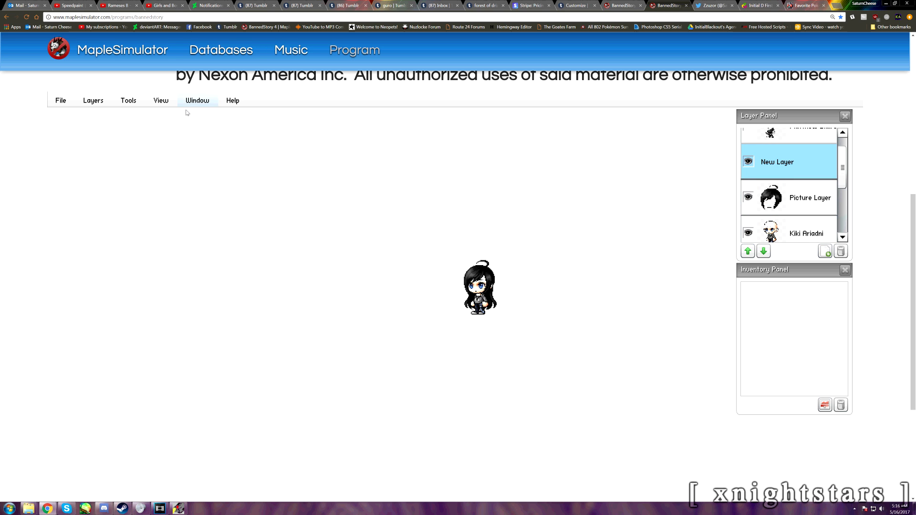
# Open the thumbnail gallery, browse to Face Styles under the character's body items, and filter the list to female faces.
pyautogui.click(195, 101)
pyautogui.click(195, 116)
pyautogui.click(96, 161)
pyautogui.click(93, 181)
pyautogui.click(92, 219)
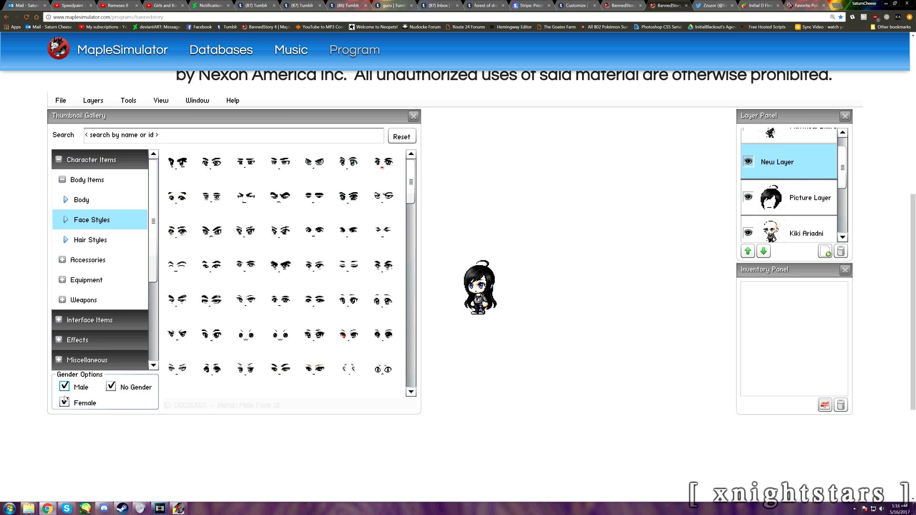
pyautogui.click(179, 317)
pyautogui.click(200, 338)
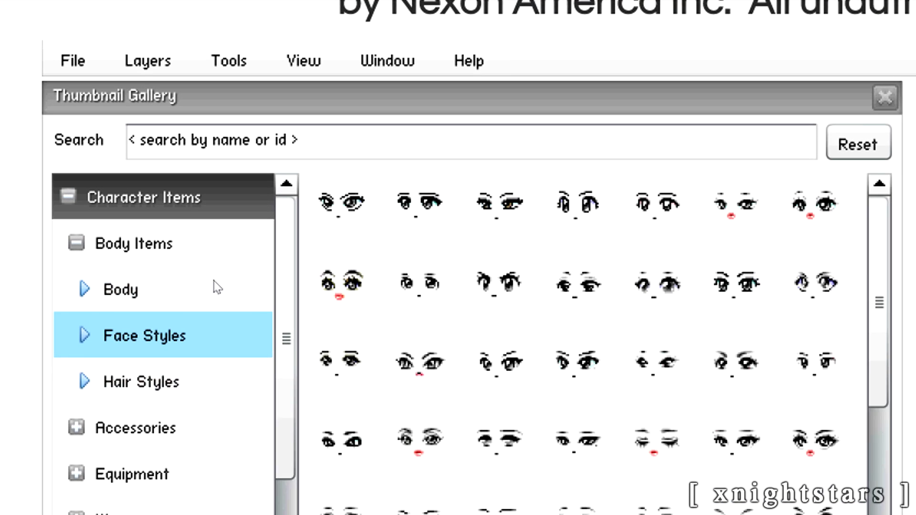
# Save only the selected image as a PNG.
pyautogui.click(61, 101)
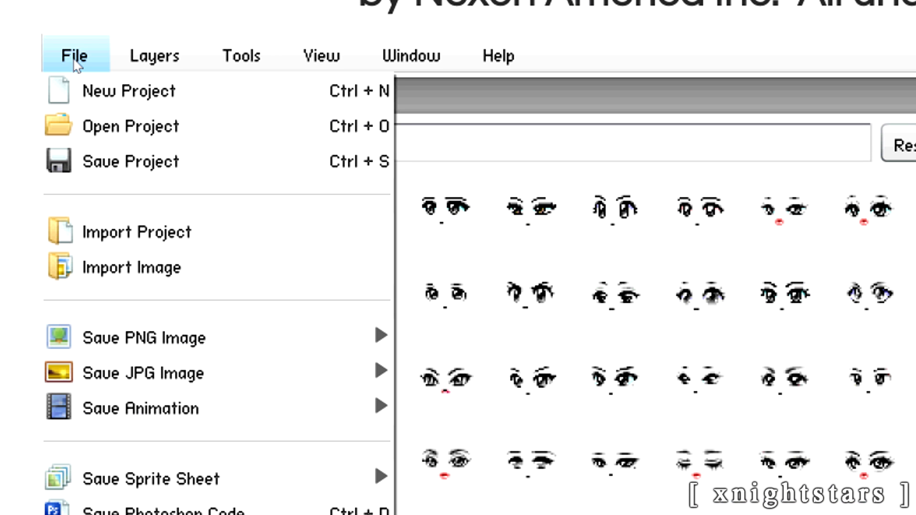
pyautogui.moveTo(229, 351)
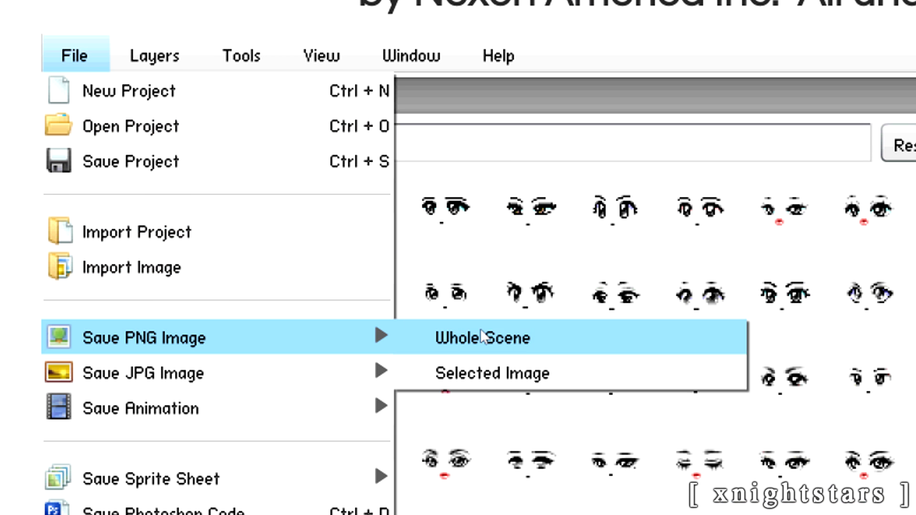
pyautogui.click(472, 375)
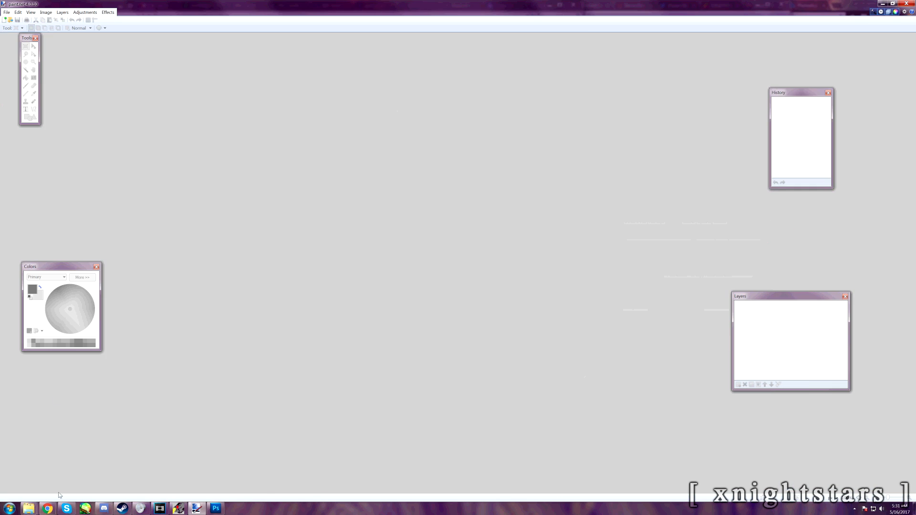
# Open the ( BASE character sprite in paint.net from its folder.
pyautogui.click(95, 465)
pyautogui.moveTo(558, 90); pyautogui.dragTo(438, 269)
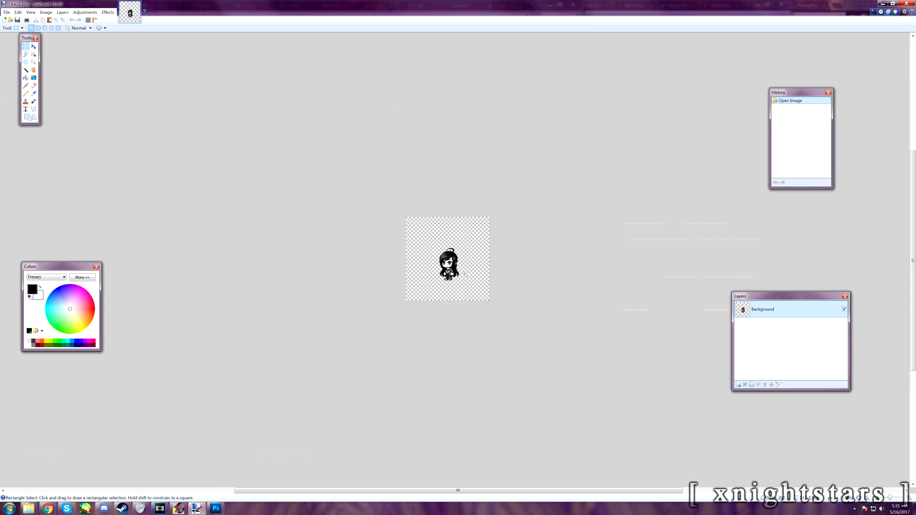
pyautogui.scroll(5, 431, 269)
pyautogui.click(179, 509)
pyautogui.click(663, 309)
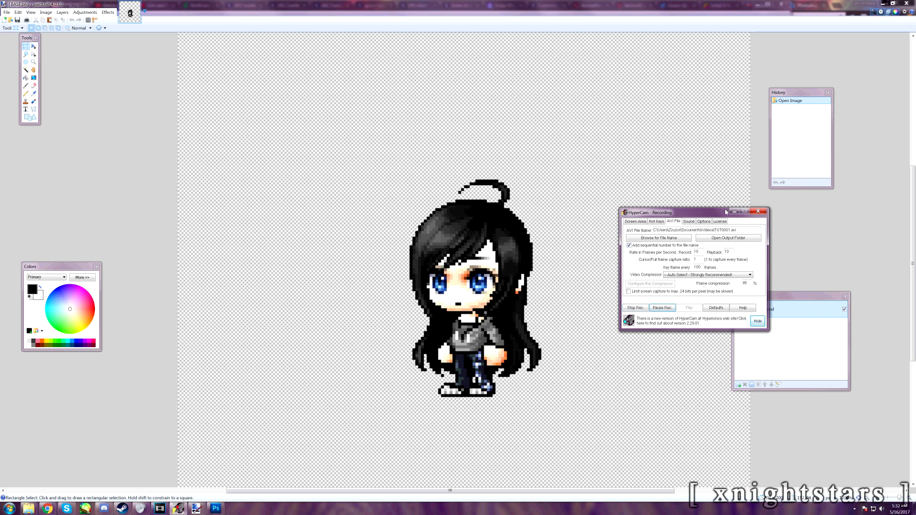
pyautogui.click(734, 212)
# Add face - blink1 from the ( Separate Parts folder to the sprite image as a new layer and clear the selection.
pyautogui.click(29, 509)
pyautogui.doubleClick(243, 91)
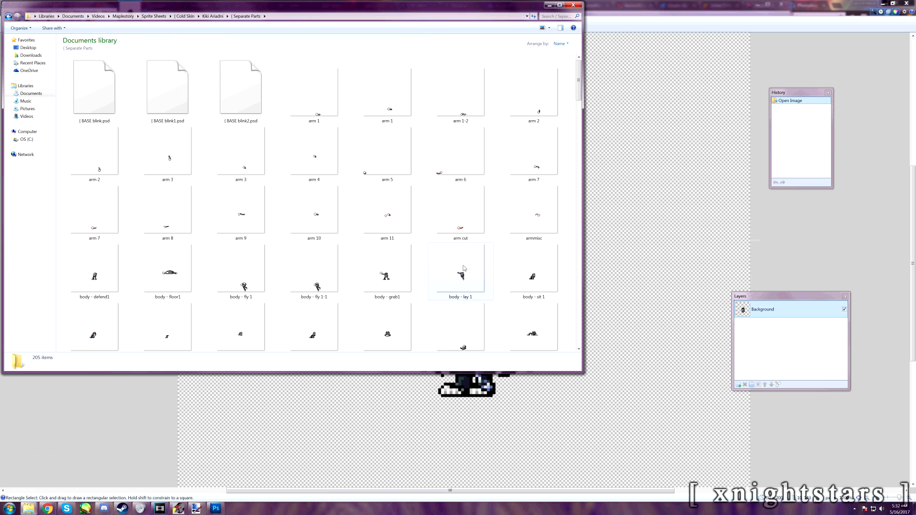
pyautogui.scroll(-3, 461, 235)
pyautogui.moveTo(167, 320)
pyautogui.mouseDown()
pyautogui.moveTo(254, 262)
pyautogui.moveTo(668, 215)
pyautogui.mouseUp()
pyautogui.click(450, 281)
pyautogui.hotkey('ctrl', 'd')
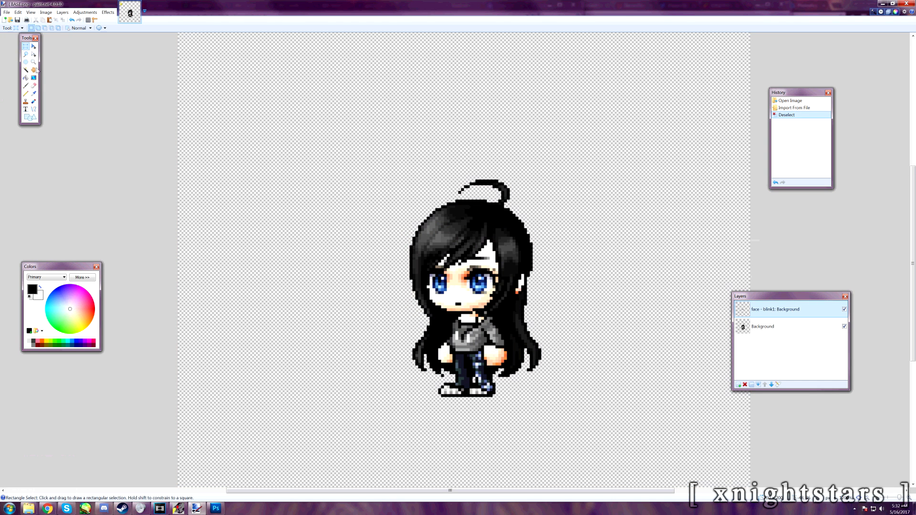
# Move the face - blink1 pixels over the base character's face and hide the Background layer.
pyautogui.click(34, 46)
pyautogui.moveTo(293, 146); pyautogui.dragTo(466, 183)
pyautogui.hotkey('ctrl', 'd')
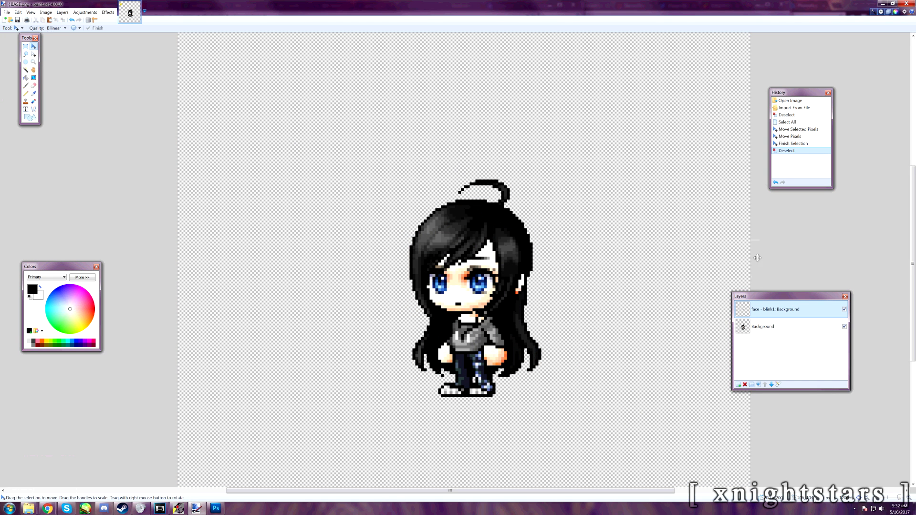
pyautogui.click(844, 326)
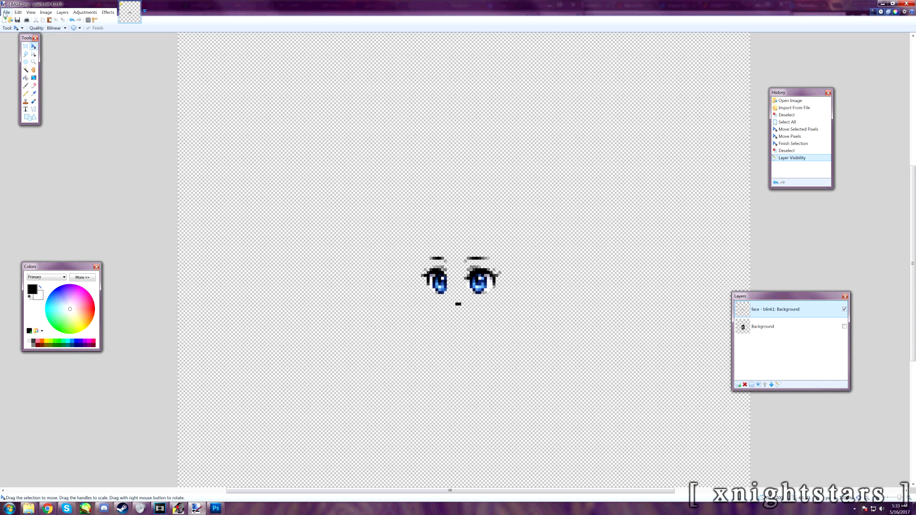
pyautogui.hotkey('ctrl', 'shift', 's')
pyautogui.doubleClick(180, 69)
pyautogui.click(65, 256)
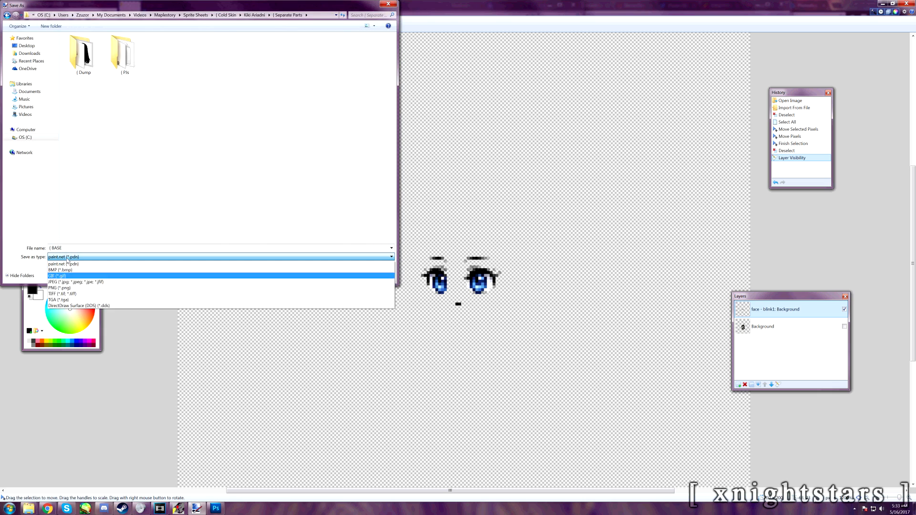
pyautogui.click(74, 288)
pyautogui.click(196, 508)
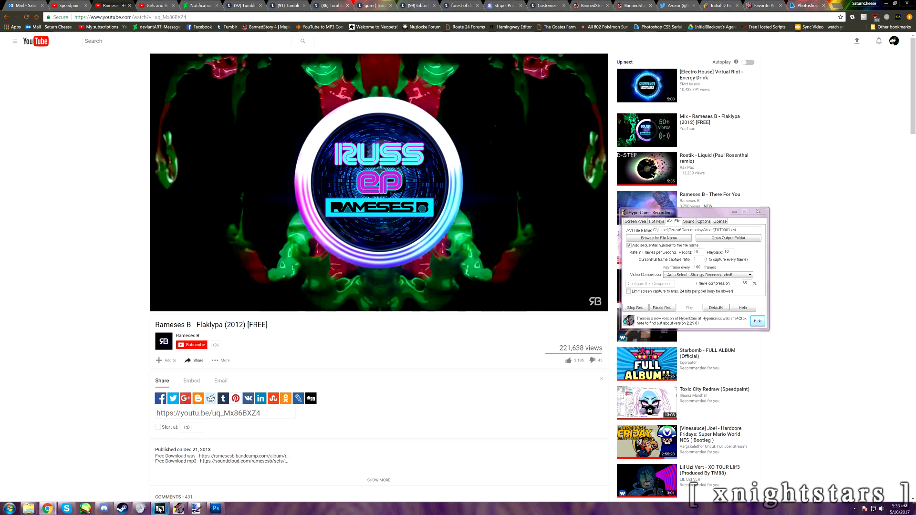
pyautogui.click(196, 506)
pyautogui.click(735, 211)
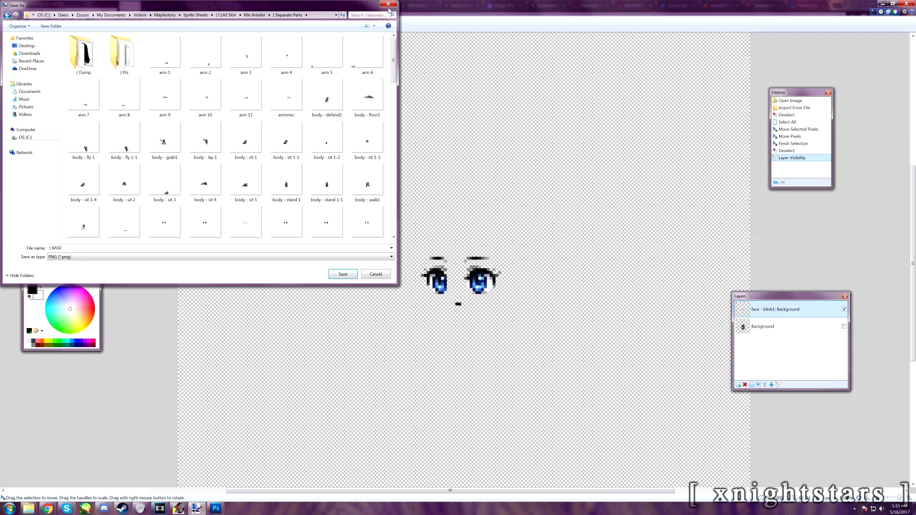
pyautogui.click(388, 3)
# Add a new layer above Background and paint pink FFAFC7 behind the eyes with the Paintbrush.
pyautogui.click(774, 327)
pyautogui.click(738, 385)
pyautogui.click(26, 85)
pyautogui.click(82, 277)
pyautogui.click(81, 306)
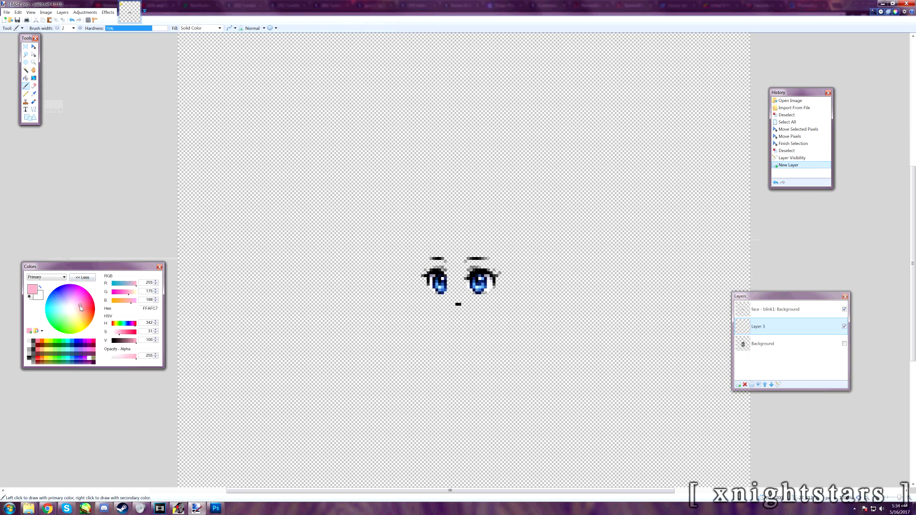
pyautogui.moveTo(407, 245); pyautogui.dragTo(444, 310)
# On the face - blink1 layer, select the blue iris pixels of both eyes with combined rectangle selections.
pyautogui.scroll(6, 470, 282)
pyautogui.click(801, 311)
pyautogui.click(26, 47)
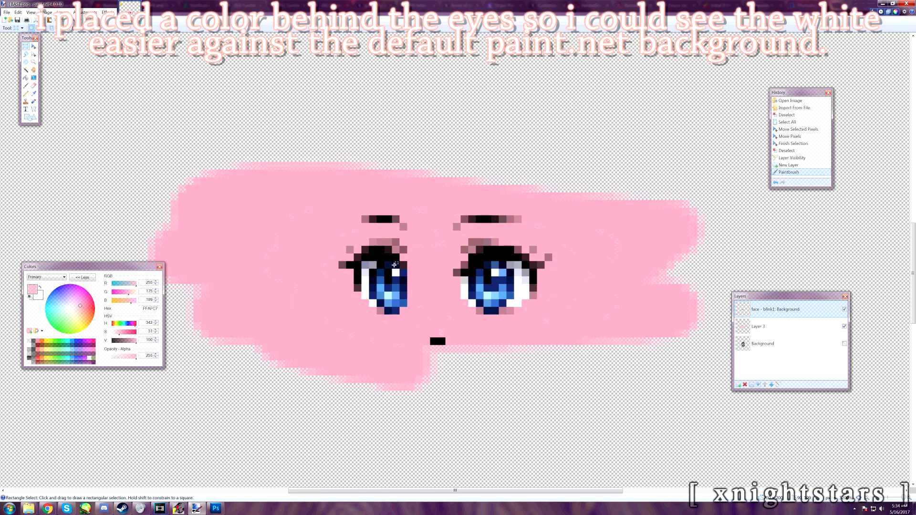
pyautogui.moveTo(378, 264); pyautogui.dragTo(389, 267)
pyautogui.moveTo(371, 282)
pyautogui.mouseDown()
pyautogui.moveTo(374, 269)
pyautogui.moveTo(404, 303)
pyautogui.mouseUp()
pyautogui.moveTo(388, 310); pyautogui.dragTo(397, 311)
pyautogui.moveTo(486, 311); pyautogui.dragTo(496, 311)
pyautogui.moveTo(479, 304); pyautogui.dragTo(476, 261)
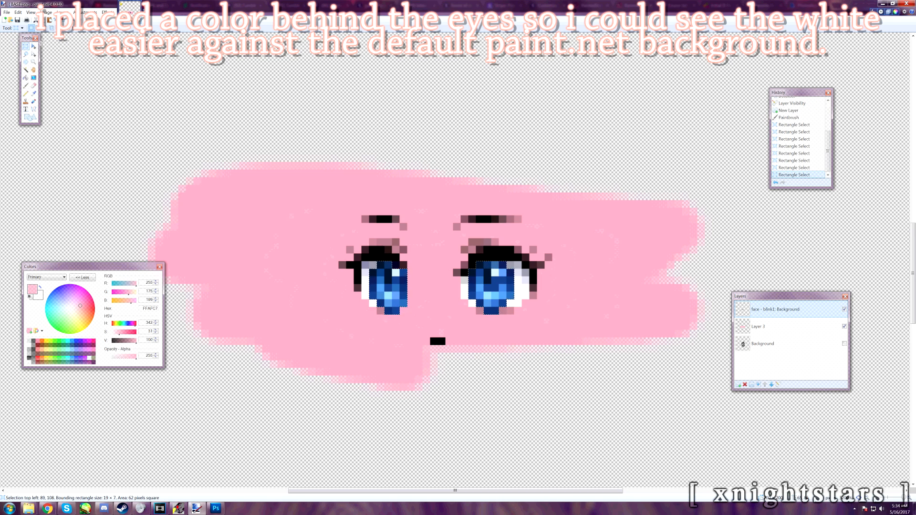
# Cut the selected irises, paste them onto a new layer, and hide that layer.
pyautogui.click(35, 20)
pyautogui.click(738, 384)
pyautogui.click(49, 20)
pyautogui.click(844, 309)
# Fill the empty iris areas of both eyes on the face - blink1 layer with white using the Pencil.
pyautogui.click(792, 326)
pyautogui.click(63, 20)
pyautogui.click(26, 93)
pyautogui.click(40, 288)
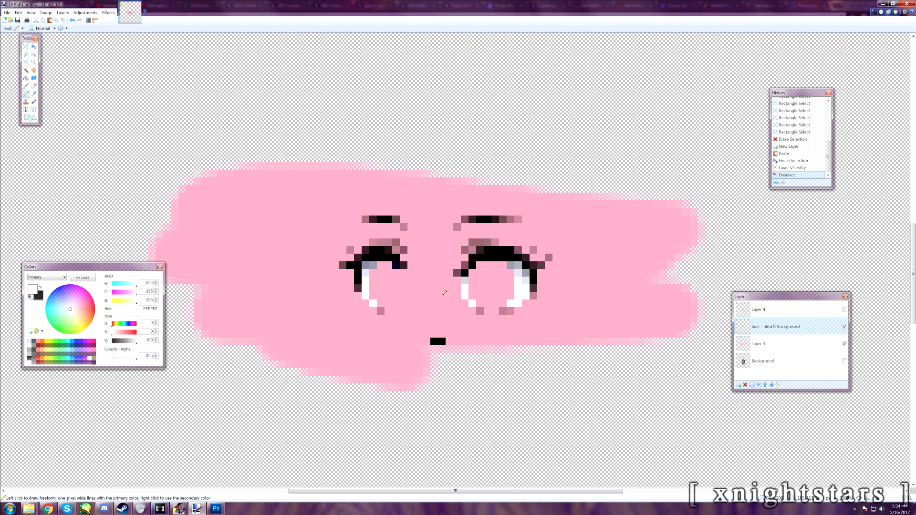
pyautogui.click(844, 310)
pyautogui.click(844, 310)
pyautogui.moveTo(403, 273)
pyautogui.mouseDown()
pyautogui.moveTo(402, 295)
pyautogui.moveTo(392, 309)
pyautogui.moveTo(388, 288)
pyautogui.mouseUp()
pyautogui.click(403, 303)
pyautogui.click(396, 311)
pyautogui.click(388, 311)
pyautogui.moveTo(487, 310); pyautogui.dragTo(494, 310)
pyautogui.moveTo(475, 271)
pyautogui.mouseDown()
pyautogui.moveTo(506, 287)
pyautogui.moveTo(495, 287)
pyautogui.mouseUp()
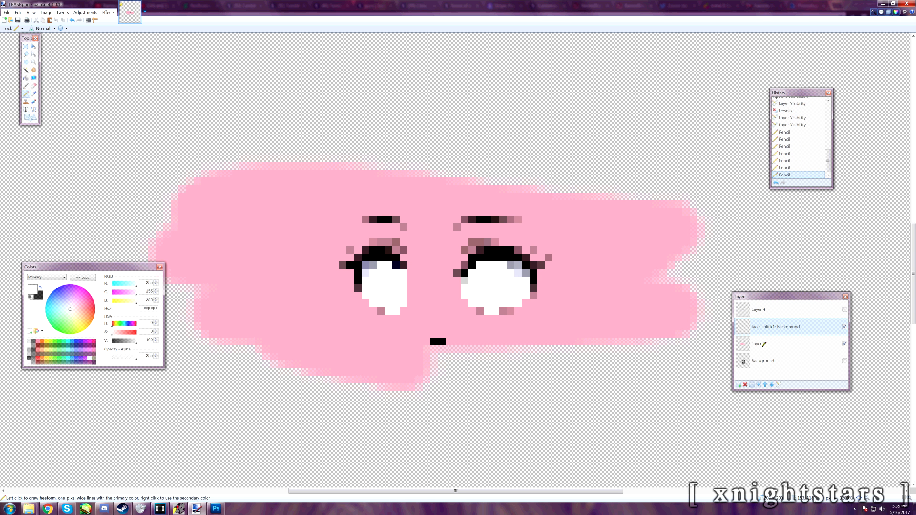
# Sample the eye-white shading colours 9999AA and DDDDEE and pencil a shadow along the upper edge of both eye whites.
pyautogui.click(845, 310)
pyautogui.click(844, 309)
pyautogui.click(34, 95)
pyautogui.click(365, 273)
pyautogui.press('x')
pyautogui.click(373, 266)
pyautogui.click(25, 94)
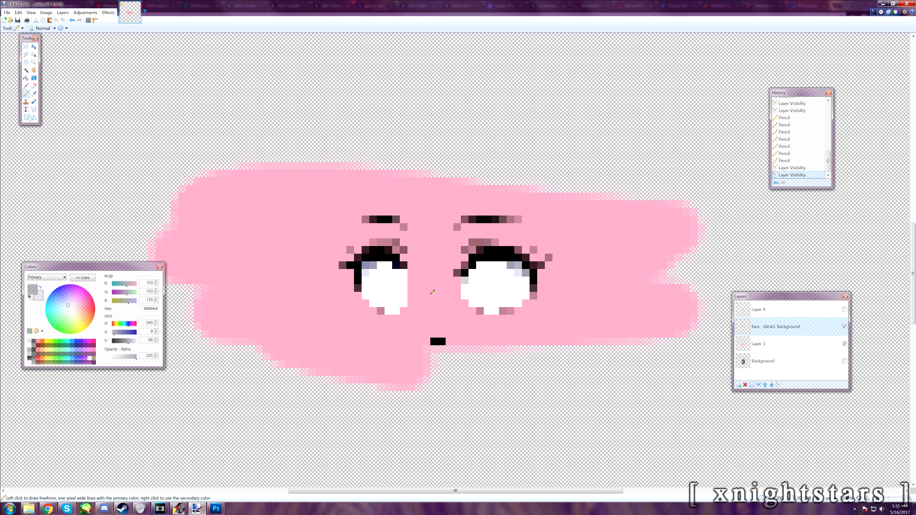
pyautogui.click(389, 265)
pyautogui.press('x')
pyautogui.click(404, 273)
pyautogui.moveTo(501, 261); pyautogui.dragTo(493, 265)
pyautogui.press('x')
pyautogui.click(480, 266)
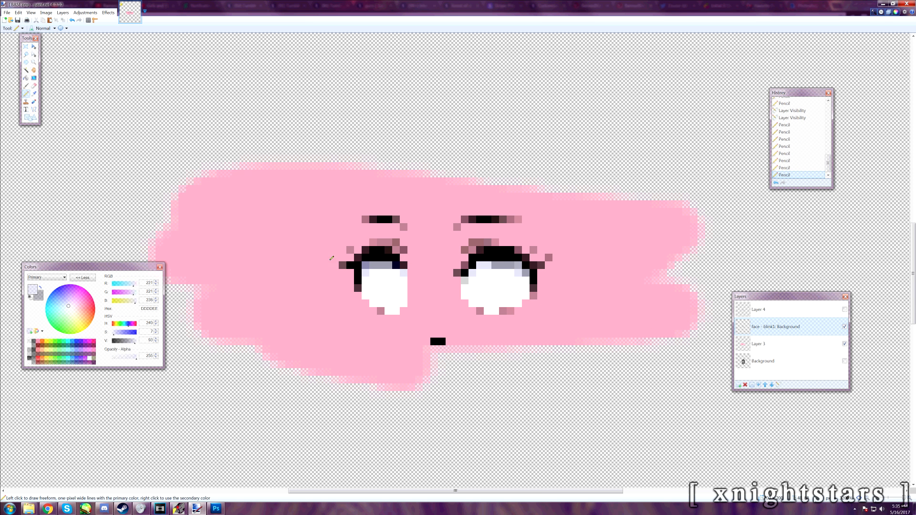
# Sample the translucent lower-lid colour, pencil it into the gaps beneath both eyes, and hide the pink layer.
pyautogui.click(34, 94)
pyautogui.click(844, 344)
pyautogui.click(502, 311)
pyautogui.click(845, 344)
pyautogui.click(26, 93)
pyautogui.moveTo(388, 311); pyautogui.dragTo(398, 309)
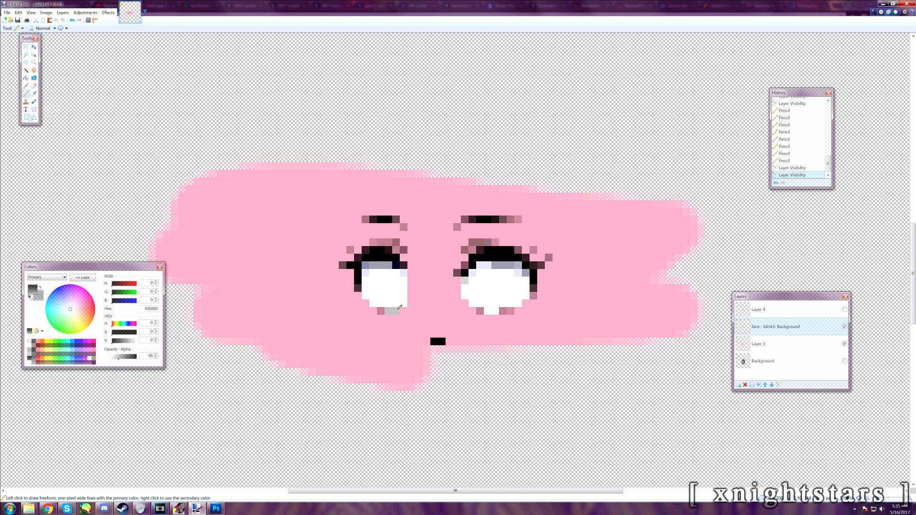
pyautogui.moveTo(488, 311); pyautogui.dragTo(496, 311)
pyautogui.click(844, 344)
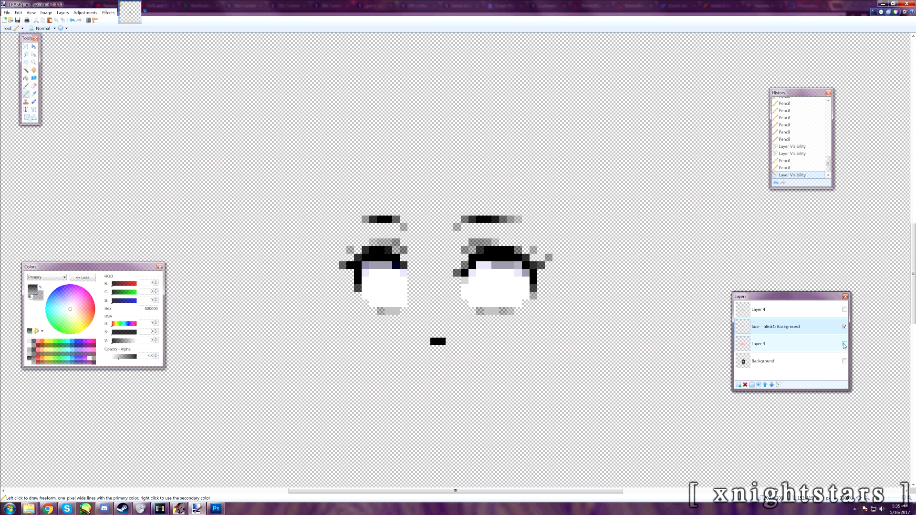
# Show only the iris layer and pencil black pixels into the gaps along the top edge of both irises.
pyautogui.click(844, 327)
pyautogui.click(844, 309)
pyautogui.click(397, 265)
pyautogui.hotkey('ctrl', 'z')
pyautogui.click(782, 310)
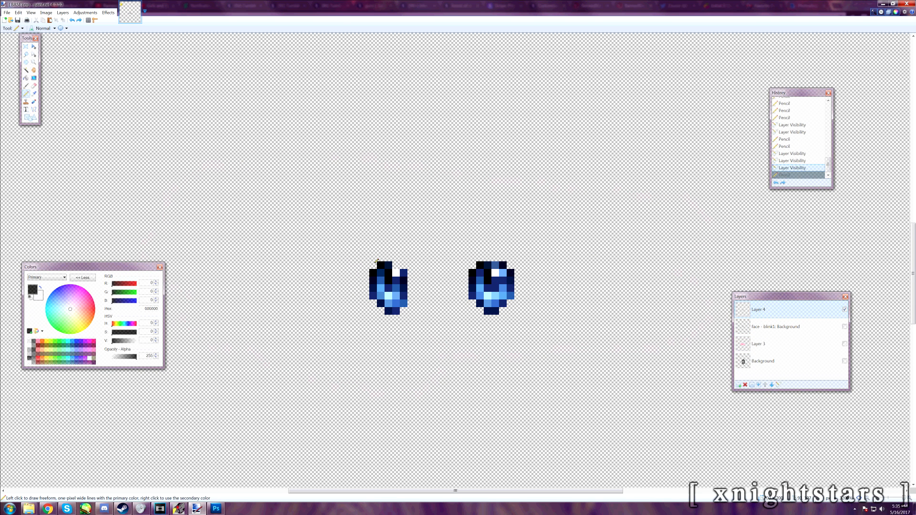
pyautogui.click(396, 265)
pyautogui.click(495, 265)
pyautogui.click(487, 266)
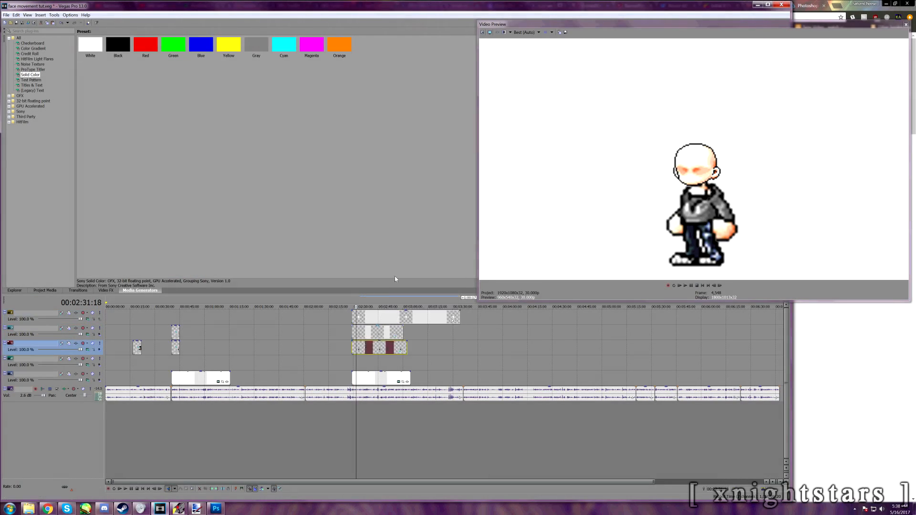
# In Vegas Pro, add the face parts from the ( Separate Parts folder as events on new top video tracks.
pyautogui.moveTo(29, 508)
pyautogui.click(123, 477)
pyautogui.click(164, 262)
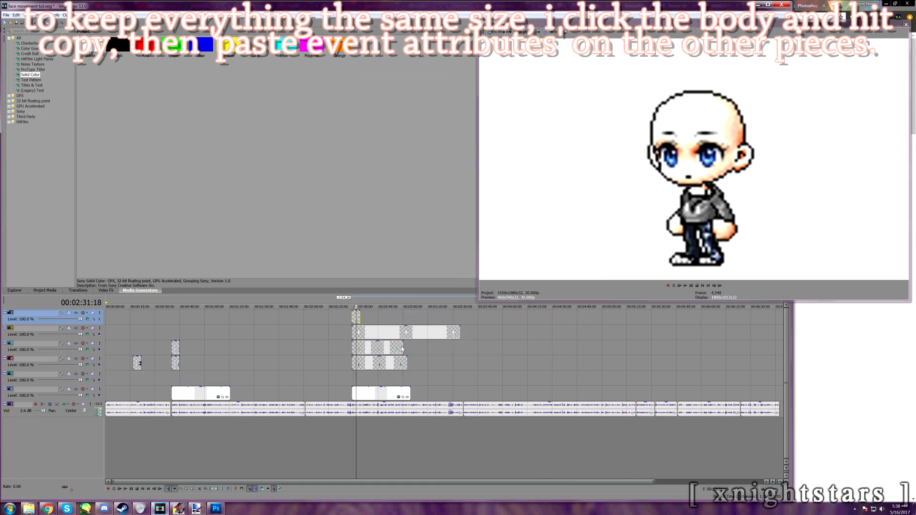
pyautogui.rightClick(463, 317)
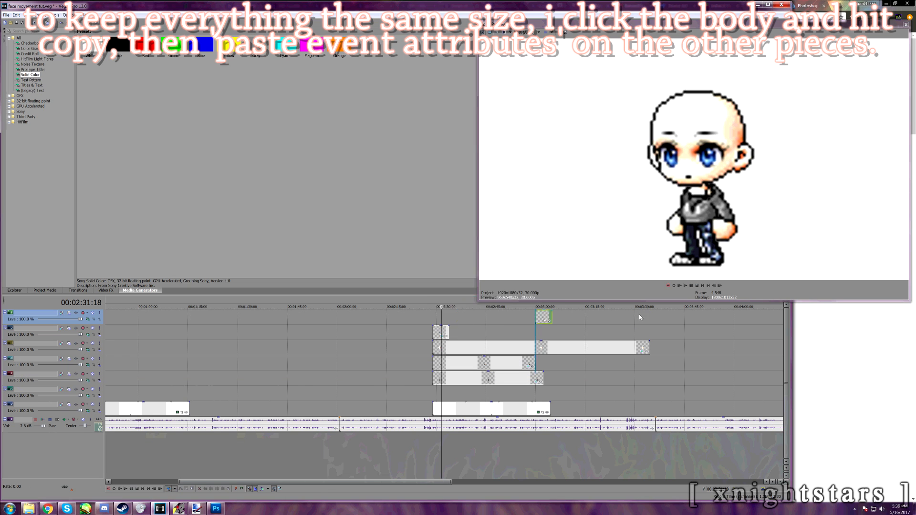
pyautogui.rightClick(487, 317)
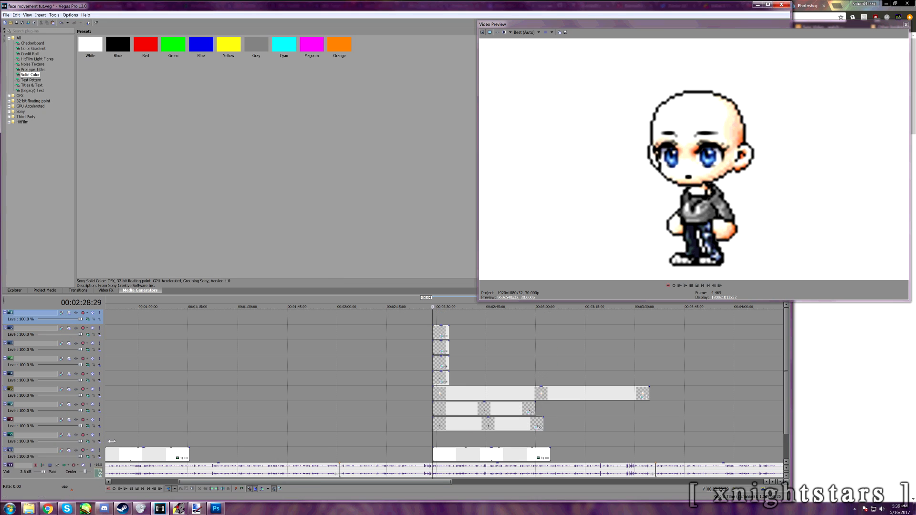
# Open Pan/Crop for the top face - blink1 event and draw a rectangular mask around the eyebrows.
pyautogui.rightClick(440, 317)
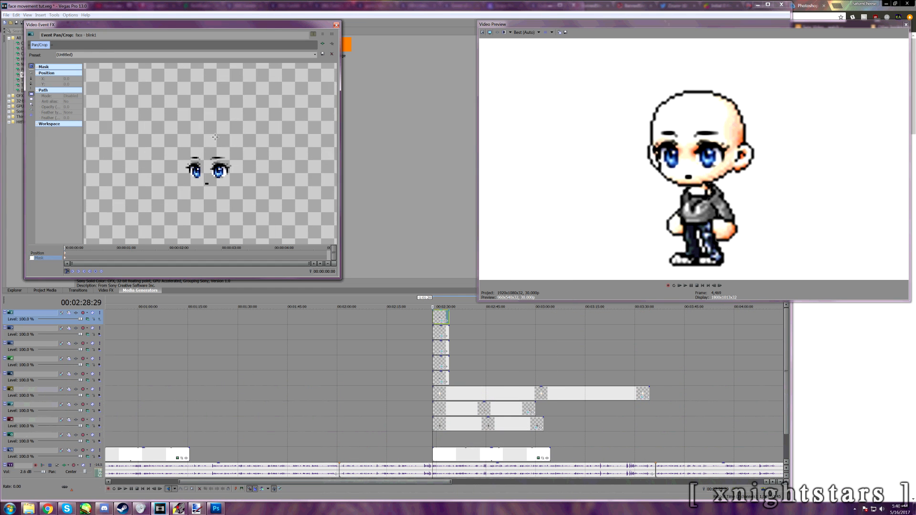
pyautogui.moveTo(162, 116); pyautogui.dragTo(270, 162)
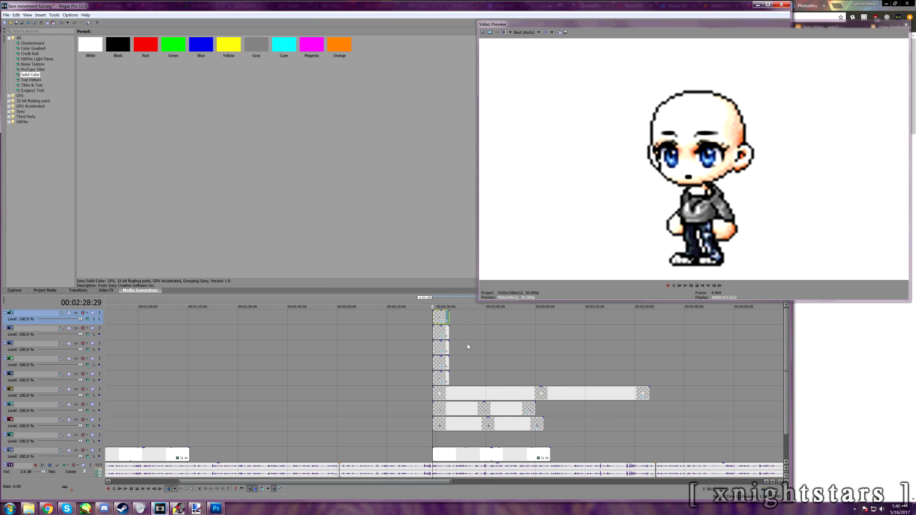
# Insert a new top video track and place the hair overlay image from ( Separate Parts on it.
pyautogui.rightClick(481, 320)
pyautogui.click(502, 372)
pyautogui.moveTo(28, 509)
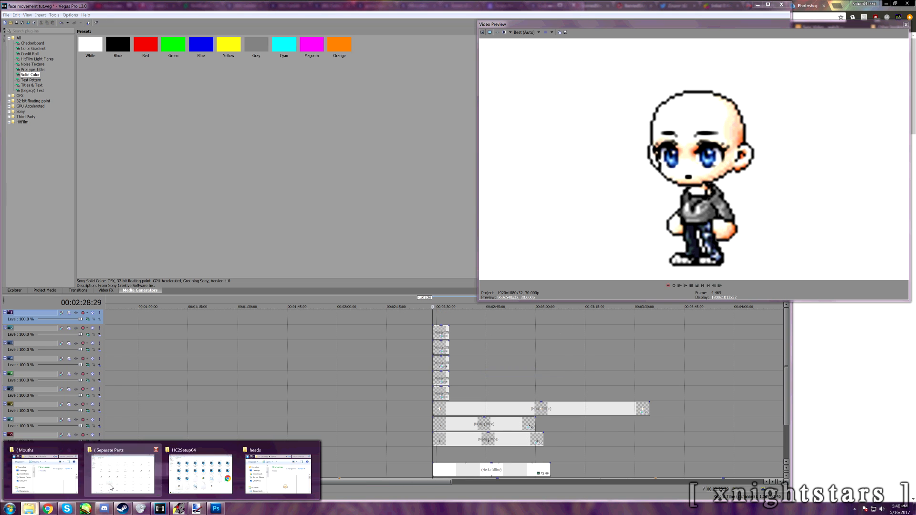
pyautogui.click(122, 470)
pyautogui.scroll(-10, 432, 234)
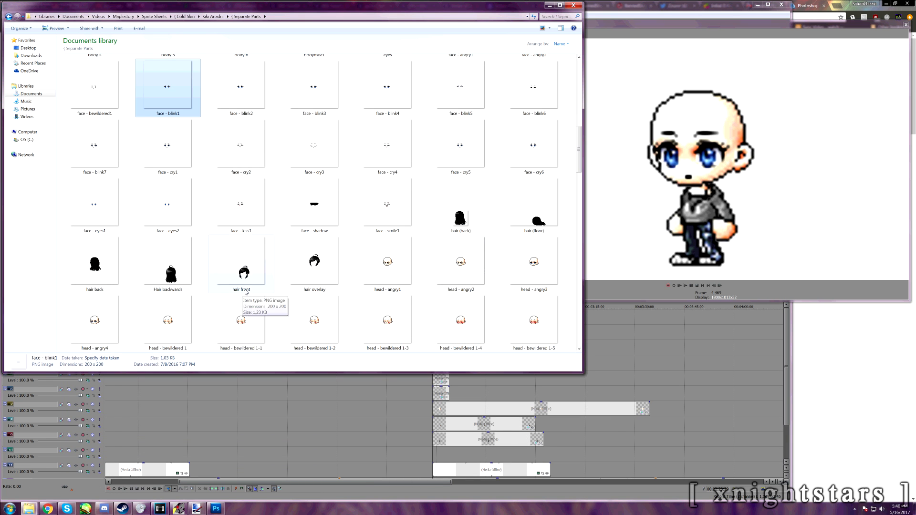
pyautogui.moveTo(315, 261); pyautogui.dragTo(654, 316)
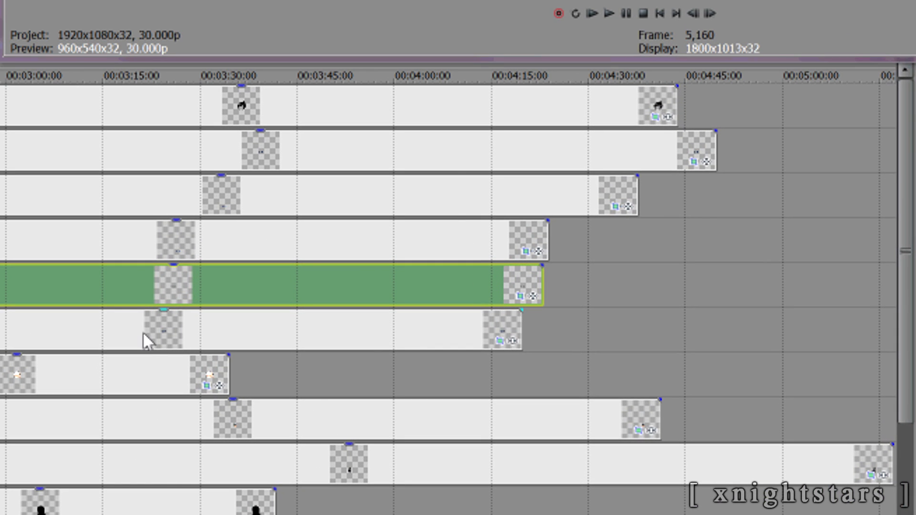
# Open Pan/Crop for the lower face - blink1 event, enable its mask and draw a rectangular mask around the mouth.
pyautogui.click(500, 341)
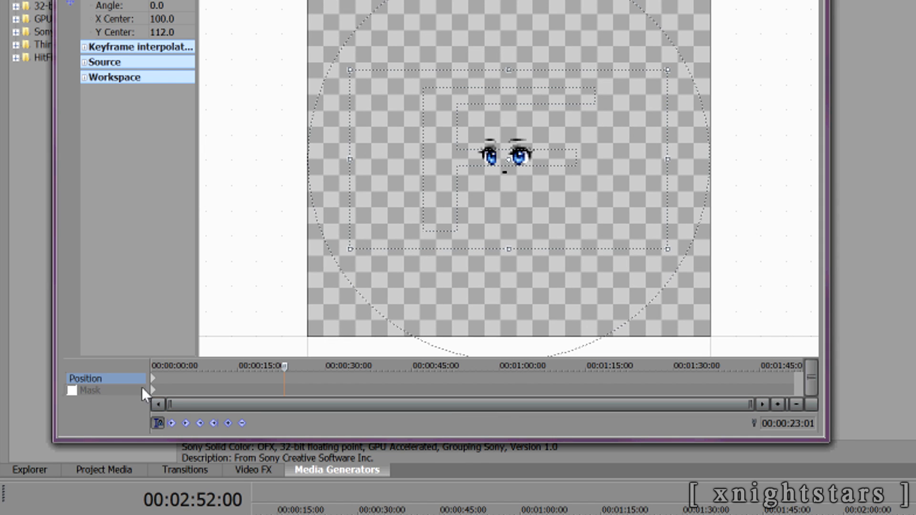
pyautogui.click(142, 388)
pyautogui.click(72, 390)
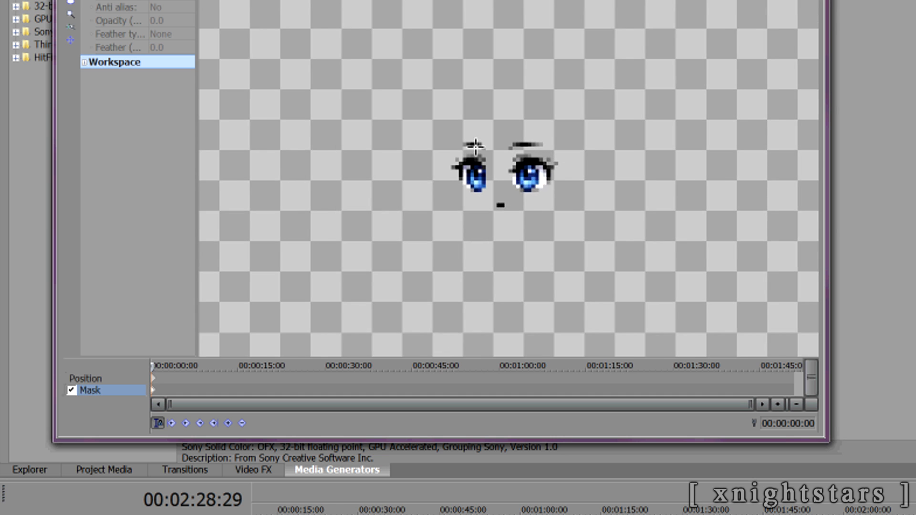
pyautogui.scroll(1, 475, 146)
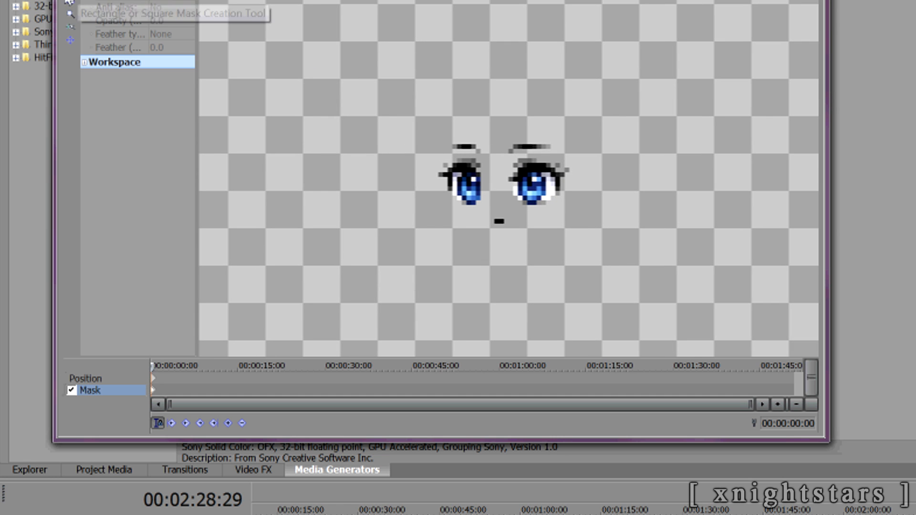
pyautogui.click(71, 0)
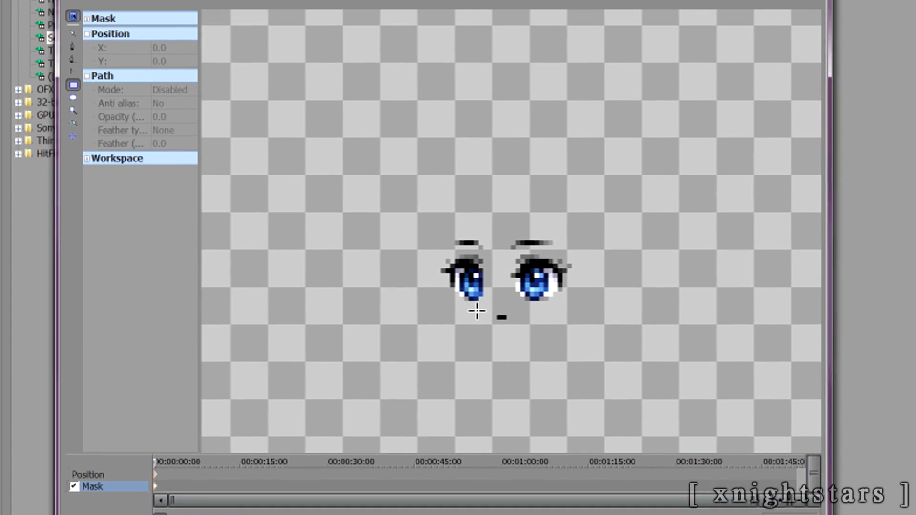
pyautogui.moveTo(477, 311); pyautogui.dragTo(530, 334)
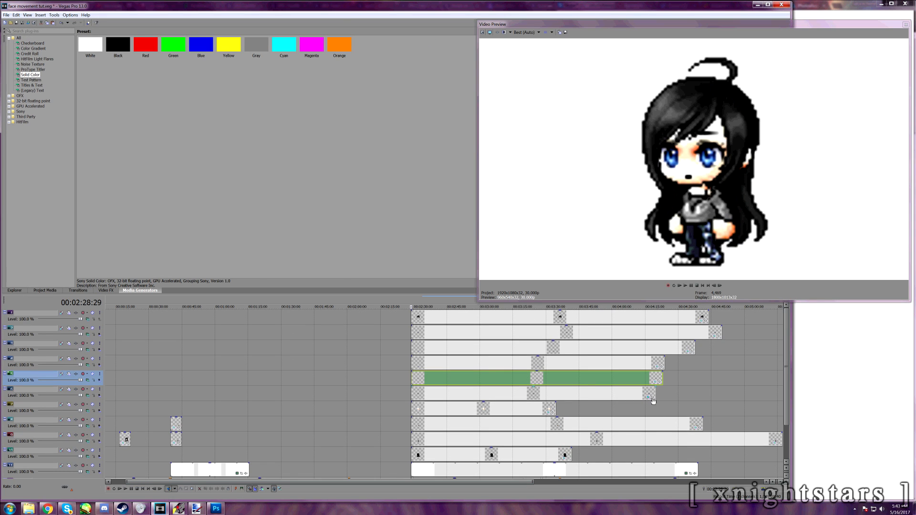
pyautogui.click(648, 397)
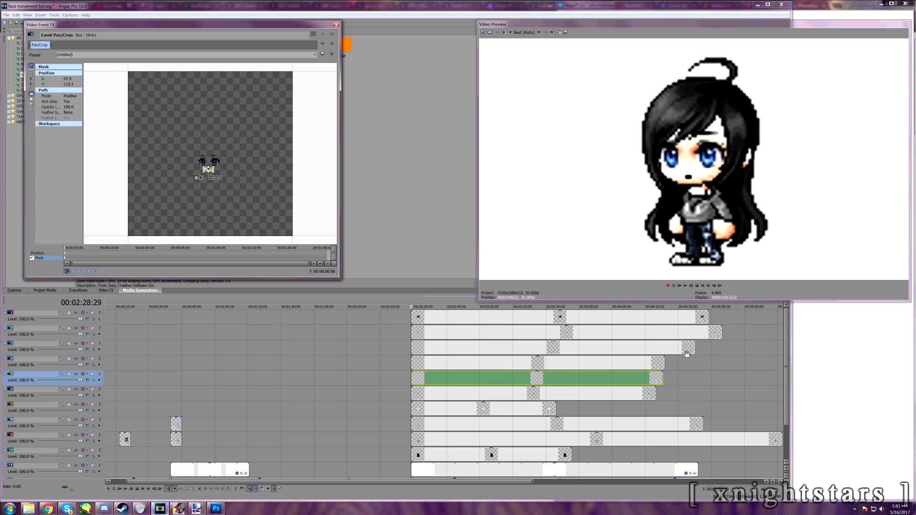
# Open Pan/Crop for the face - blink5 event, enable its mask and trace a freeform mask around both eyes, excluding eyebrows and mouth.
pyautogui.click(655, 382)
pyautogui.click(32, 258)
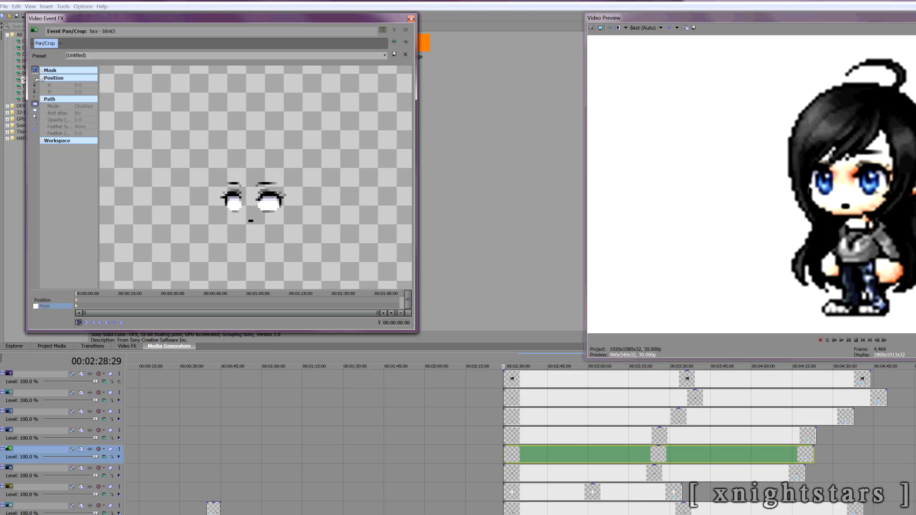
pyautogui.click(247, 172)
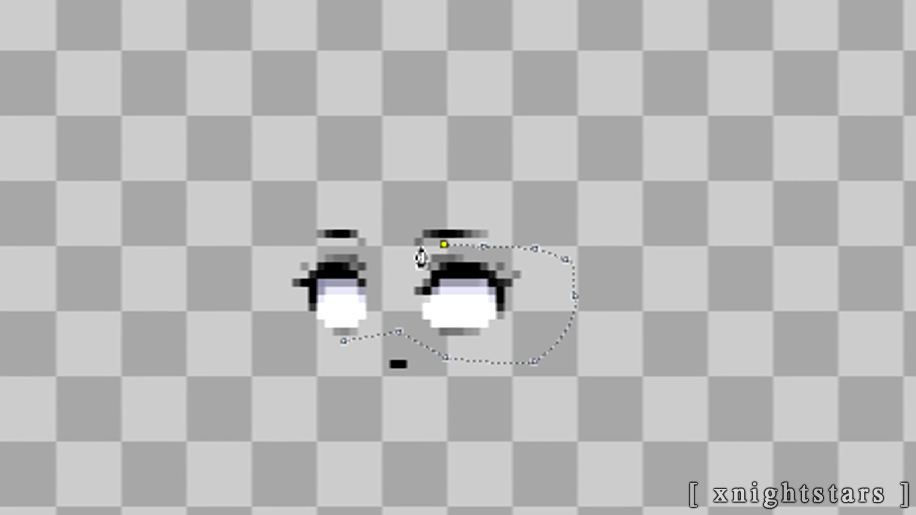
pyautogui.click(352, 255)
pyautogui.click(364, 368)
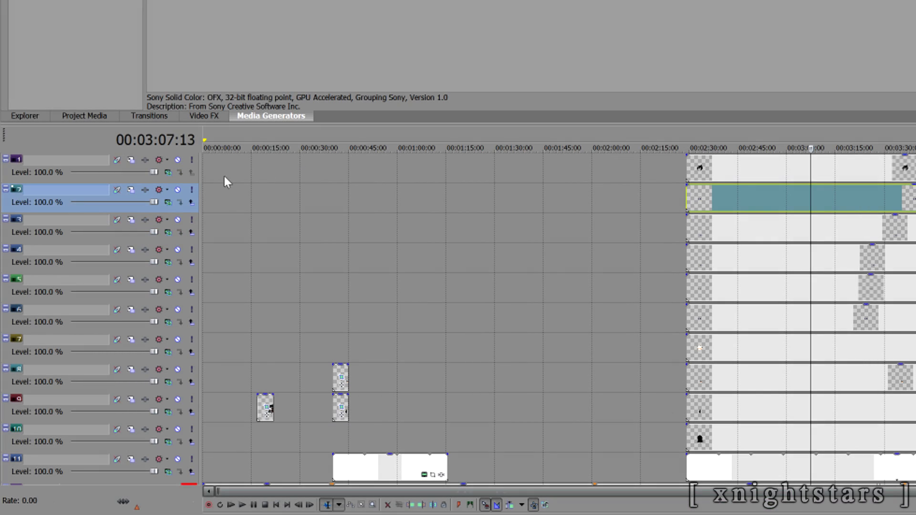
# Make tracks 2 through 7 compositing children of track 1, leaving track 8 outside the group.
pyautogui.click(180, 203)
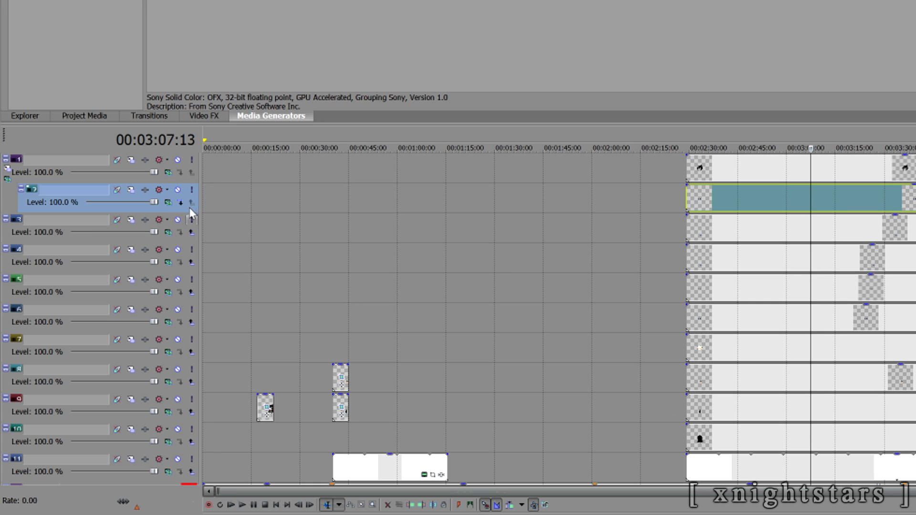
pyautogui.click(180, 232)
pyautogui.click(190, 263)
pyautogui.click(190, 293)
pyautogui.click(190, 323)
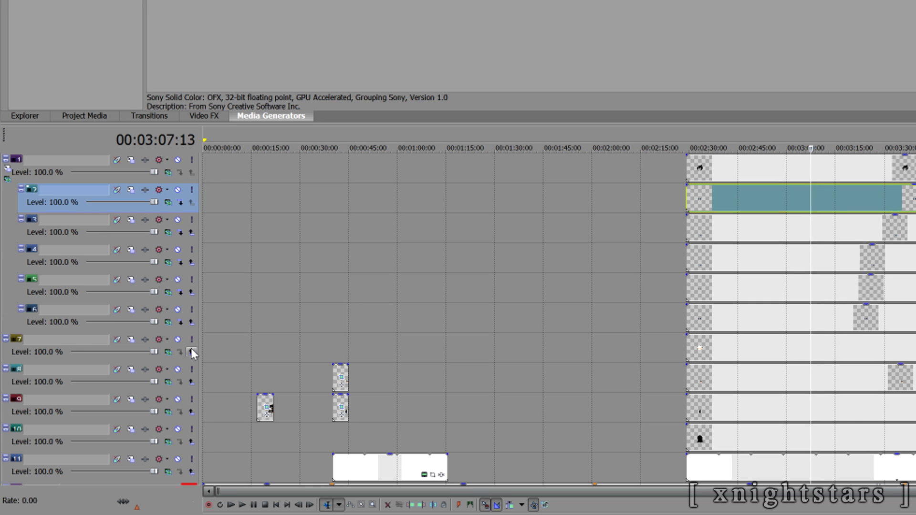
pyautogui.click(191, 352)
pyautogui.click(191, 382)
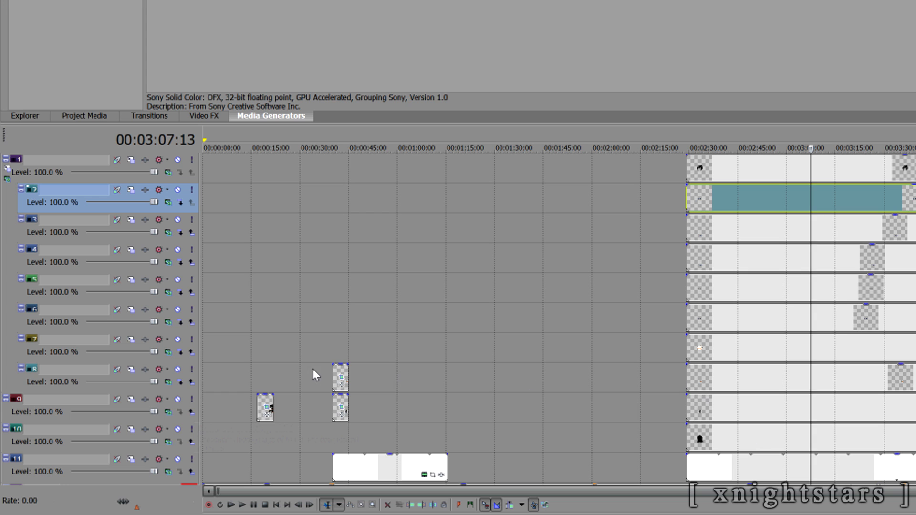
pyautogui.click(181, 382)
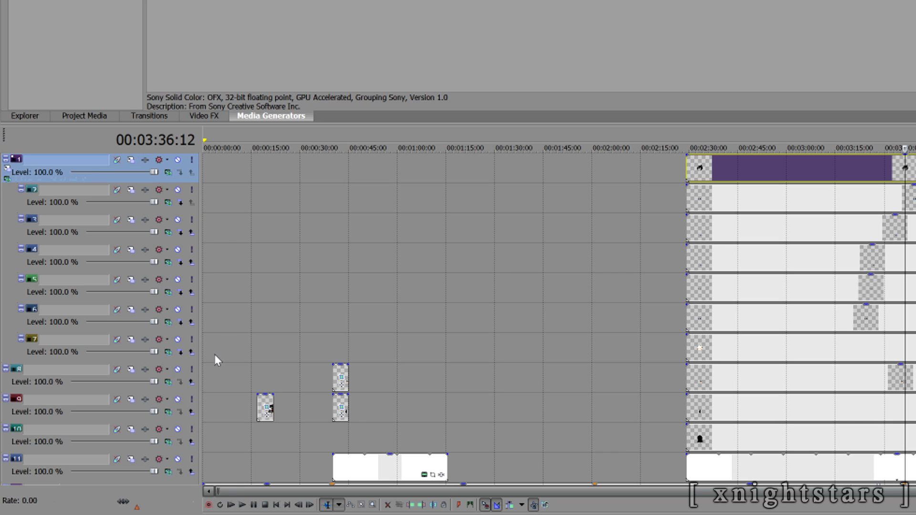
# Open Parent Track Motion for track 1, try moving and rotating the grouped head, and undo the test changes.
pyautogui.click(8, 168)
pyautogui.moveTo(695, 391); pyautogui.dragTo(387, 288)
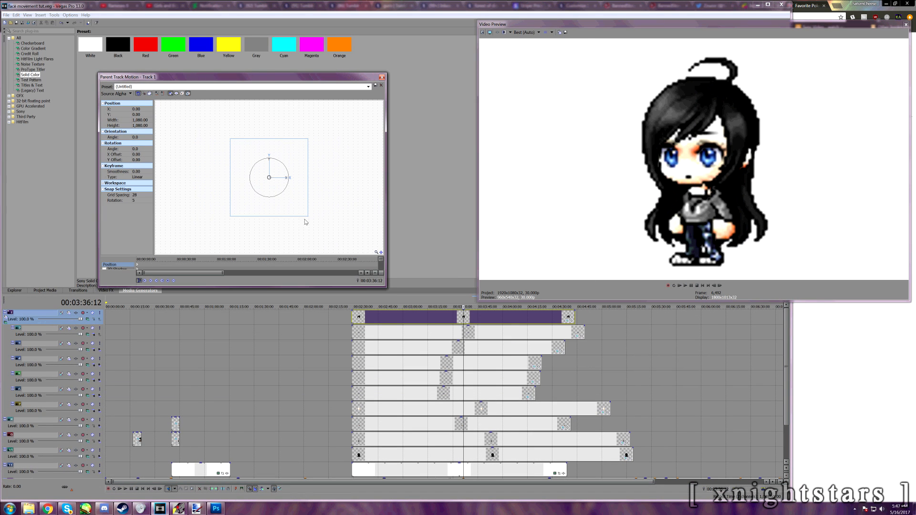
pyautogui.moveTo(288, 201)
pyautogui.mouseDown()
pyautogui.moveTo(291, 213)
pyautogui.moveTo(287, 191)
pyautogui.moveTo(328, 194)
pyautogui.moveTo(274, 192)
pyautogui.moveTo(303, 198)
pyautogui.moveTo(291, 185)
pyautogui.mouseUp()
pyautogui.hotkey('ctrl', 'z')
pyautogui.scroll(3, 285, 197)
pyautogui.hotkey('ctrl', 'z')
pyautogui.scroll(-2, 297, 186)
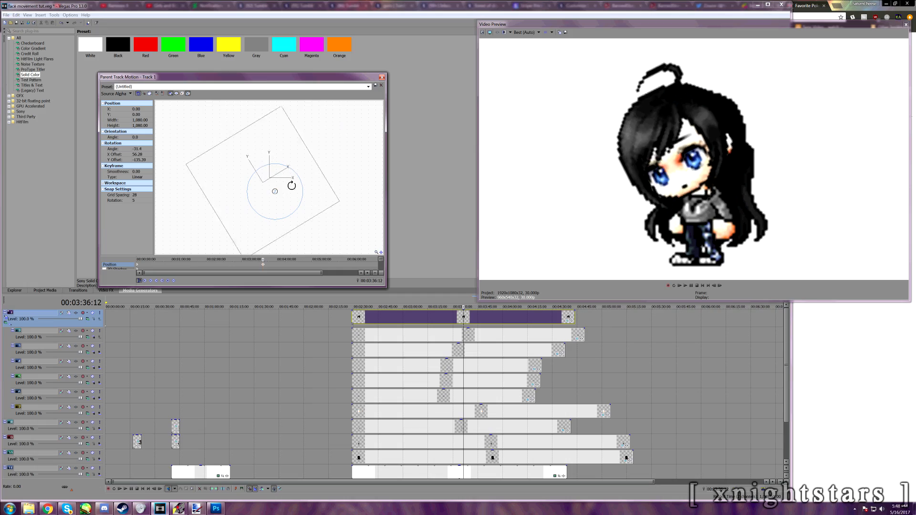
pyautogui.hotkey('ctrl', 'z')
pyautogui.scroll(-2, 292, 186)
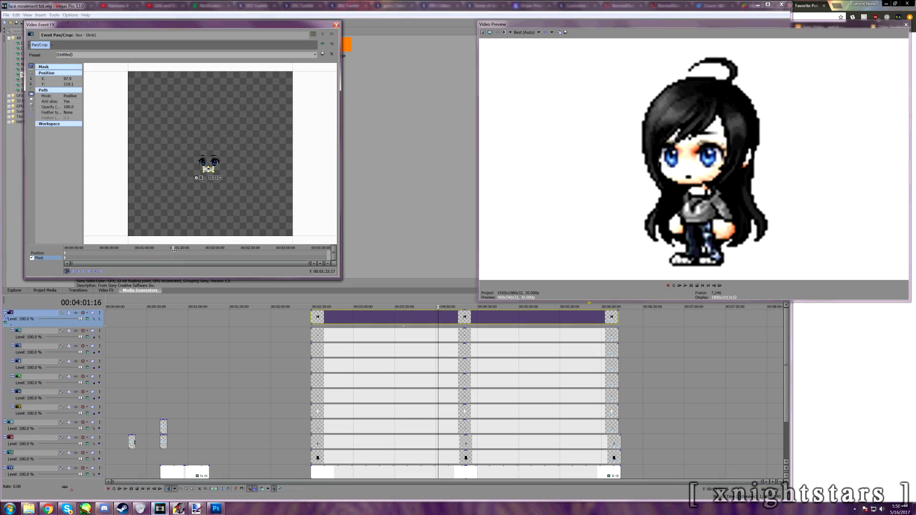
# Keyframe the mouth event's Pan/Crop position, shifting it to X Center 98.6 at 00:01:34:10, and play back the movement.
pyautogui.click(48, 254)
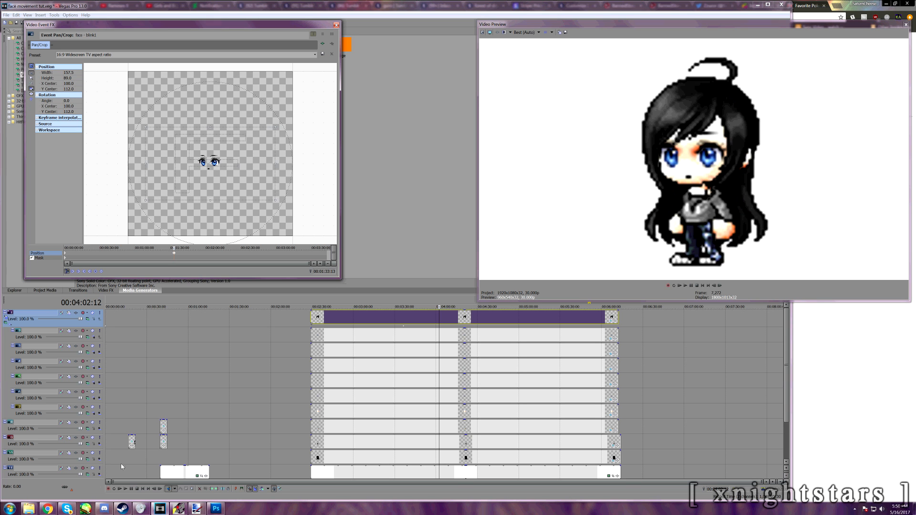
pyautogui.click(132, 488)
pyautogui.click(132, 488)
pyautogui.scroll(3, 230, 210)
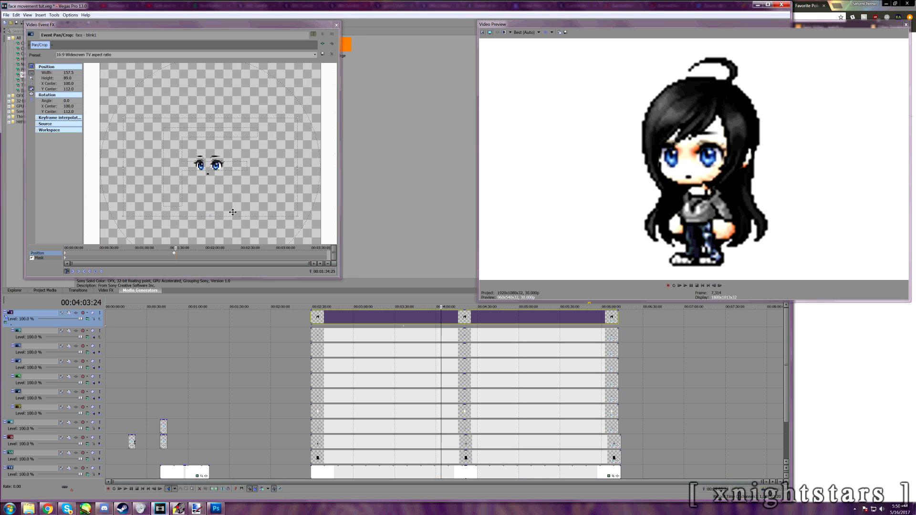
pyautogui.scroll(5, 192, 266)
pyautogui.click(188, 250)
pyautogui.moveTo(209, 152); pyautogui.dragTo(206, 151)
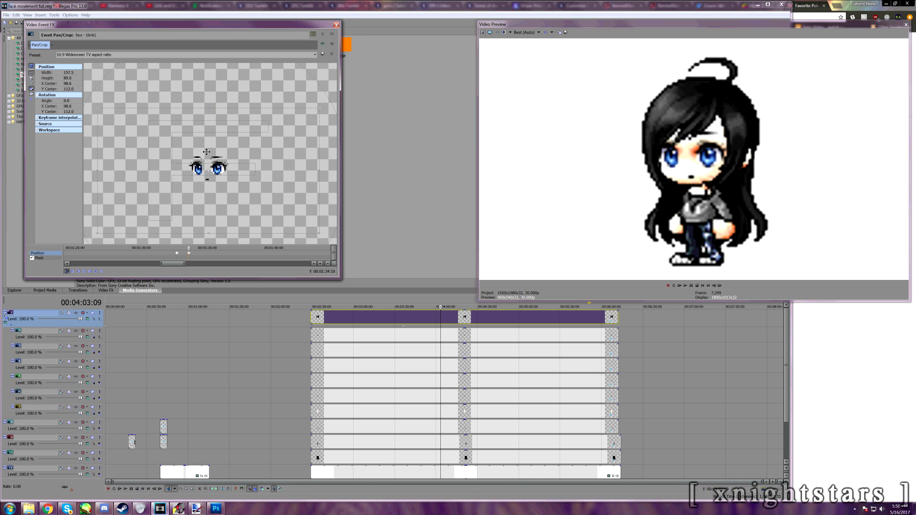
pyautogui.click(174, 249)
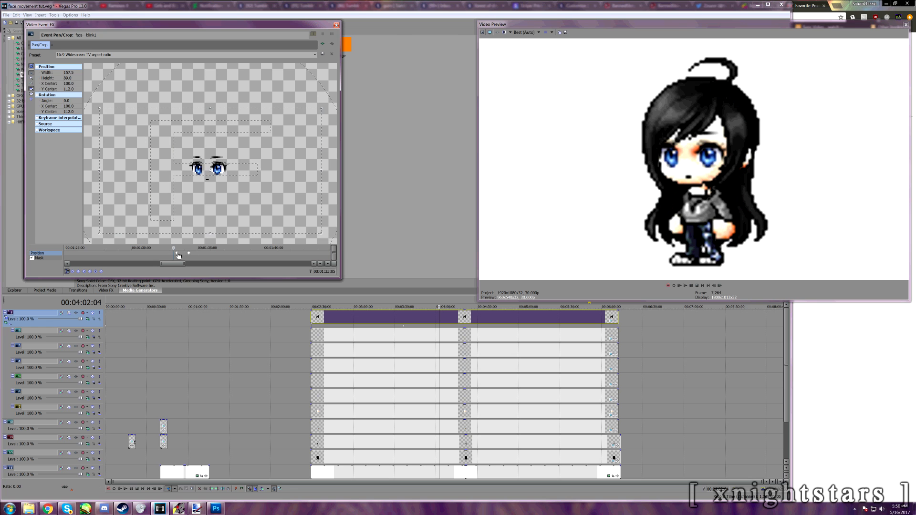
pyautogui.click(131, 489)
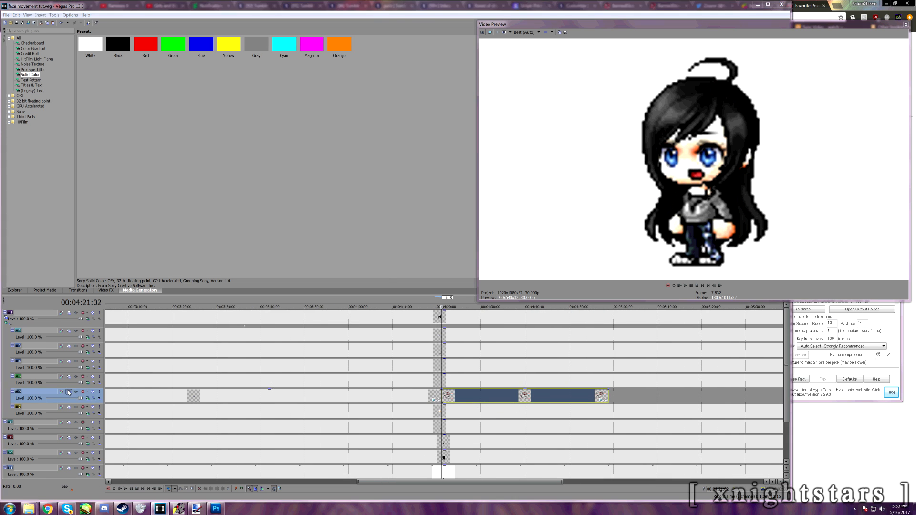
# Open Track Motion for the mouth track, add position keyframes around 00:04:21:02 and squash the frame to a height of about 585.
pyautogui.click(68, 392)
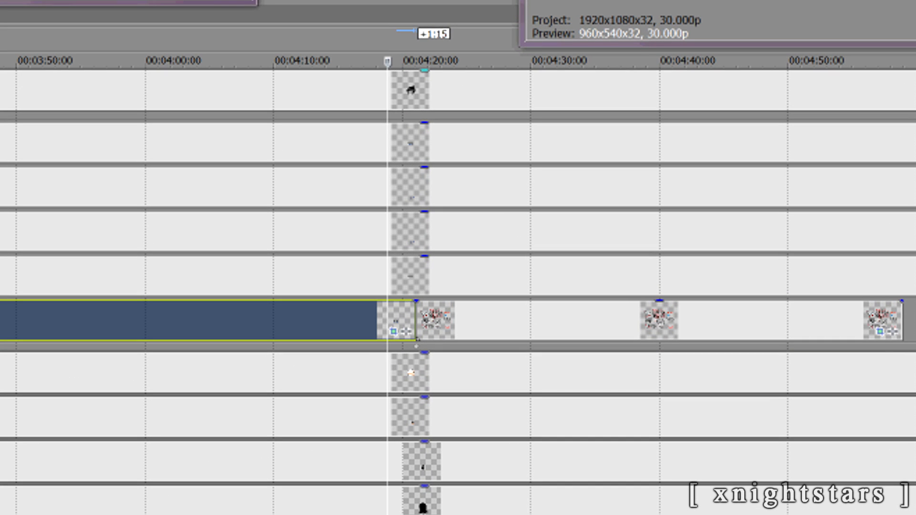
pyautogui.click(443, 61)
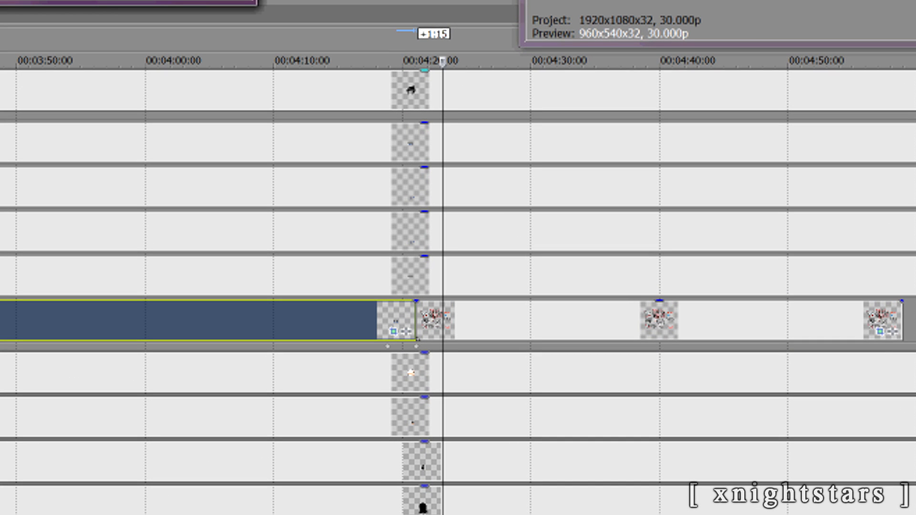
pyautogui.moveTo(442, 62); pyautogui.dragTo(416, 62)
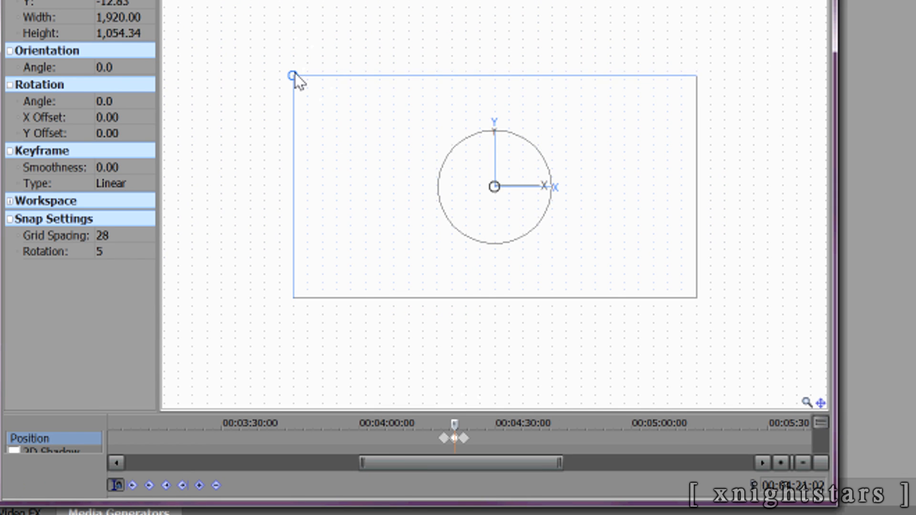
pyautogui.moveTo(293, 75); pyautogui.dragTo(573, 260)
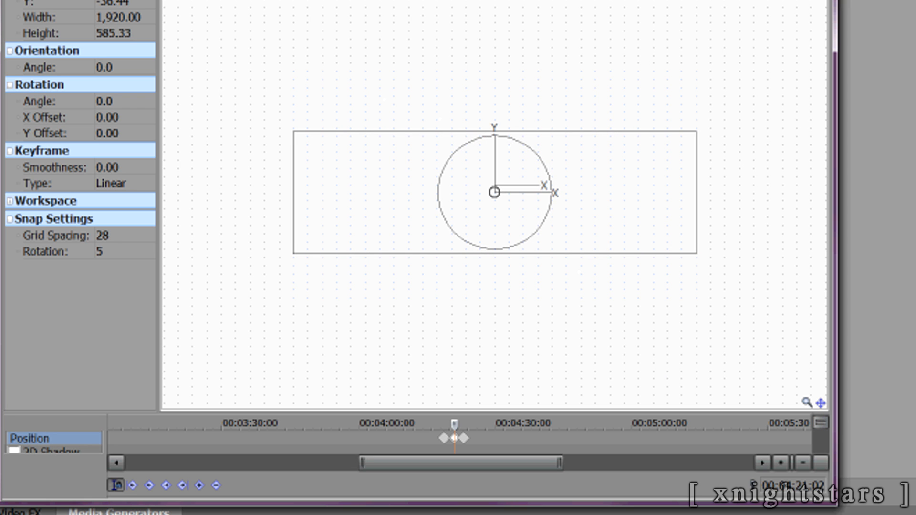
# Step back through the mouth squash frame by frame, select its Track Motion keyframes and open their options.
pyautogui.press('Left')
pyautogui.press('Left')
pyautogui.press('Left')
pyautogui.press('Left')
pyautogui.press('Left')
pyautogui.press('Left')
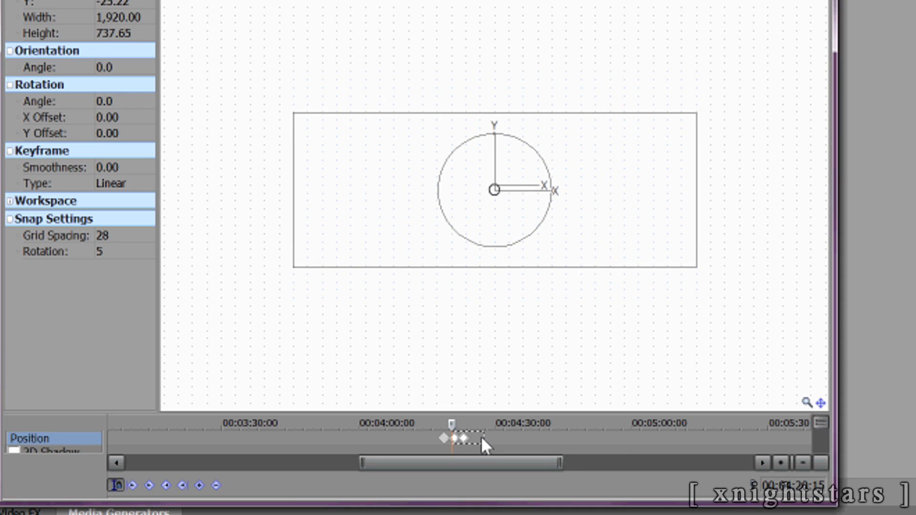
pyautogui.moveTo(481, 436); pyautogui.dragTo(442, 438)
pyautogui.rightClick(454, 437)
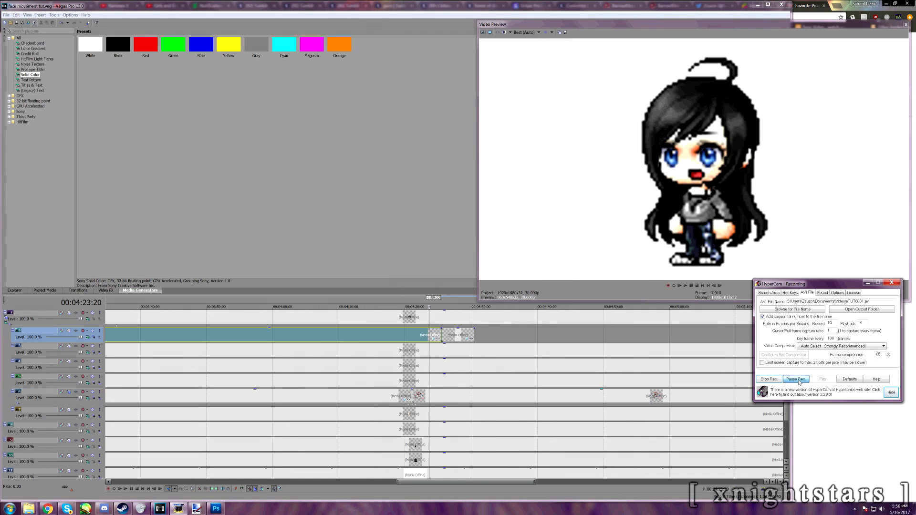
# Open Pan/Crop for the eyebrow event on track 2 and add position keyframes from 00:01:56:03 to its end, shifting to Y Center 112.9.
pyautogui.click(160, 508)
pyautogui.press('space')
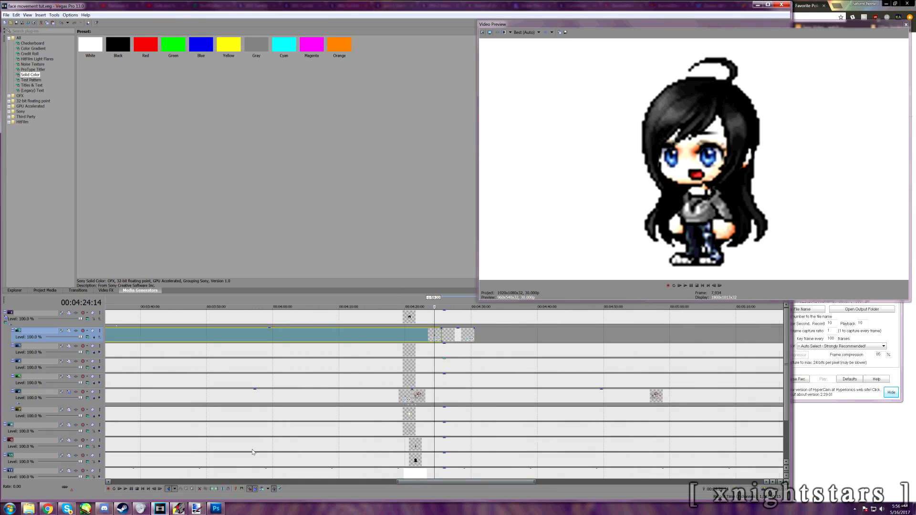
pyautogui.scroll(2, 109, 462)
pyautogui.press('space')
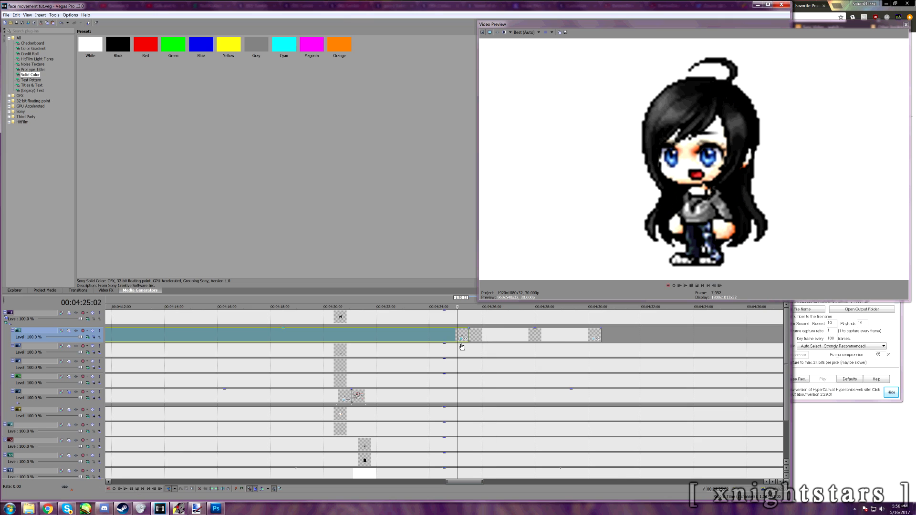
pyautogui.click(461, 339)
pyautogui.click(38, 252)
pyautogui.click(706, 424)
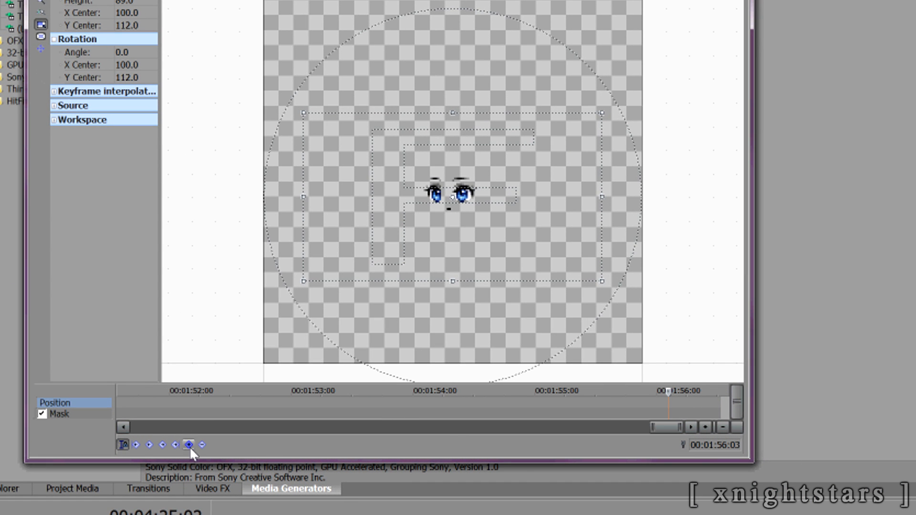
pyautogui.click(720, 402)
pyautogui.moveTo(493, 155); pyautogui.dragTo(492, 156)
pyautogui.click(661, 393)
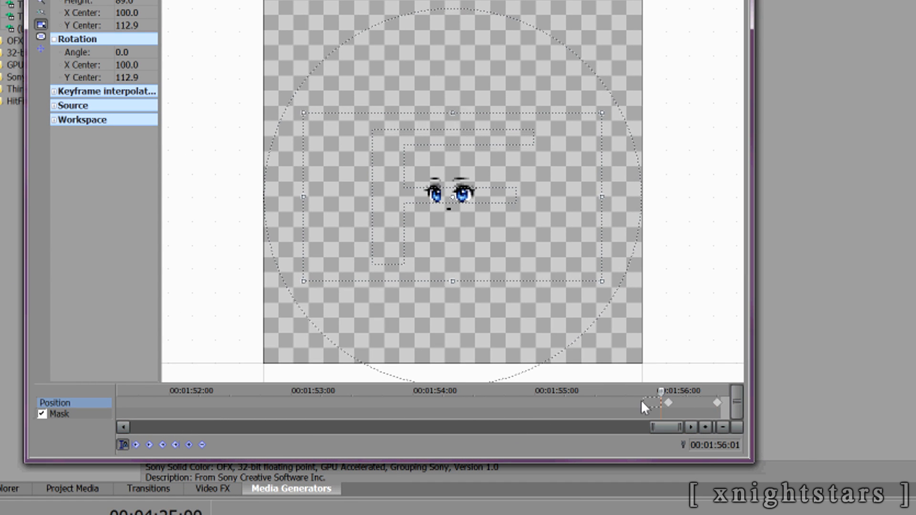
pyautogui.rightClick(718, 403)
pyautogui.click(742, 514)
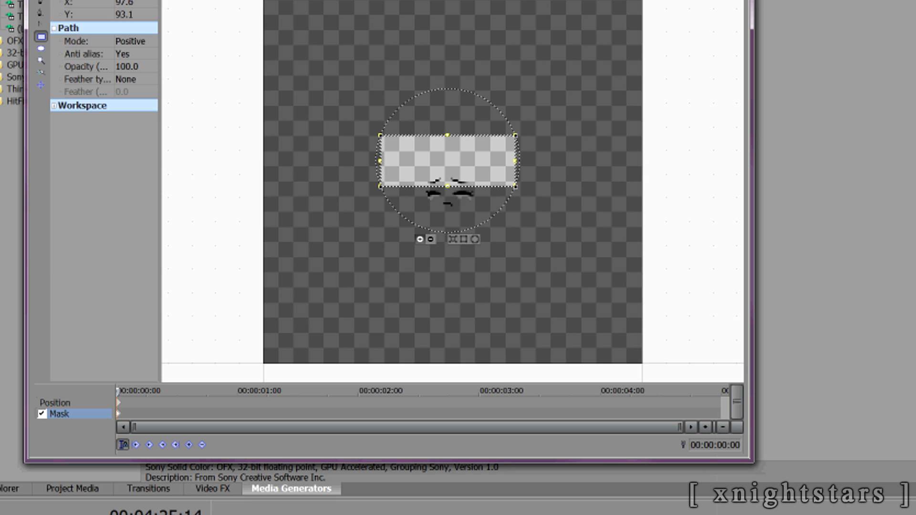
# In Pan/Crop for the next eyebrow event, shift the starting position keyframe to Y Center 114.3 and open the second keyframe's options.
pyautogui.click(119, 403)
pyautogui.moveTo(526, 155); pyautogui.dragTo(527, 159)
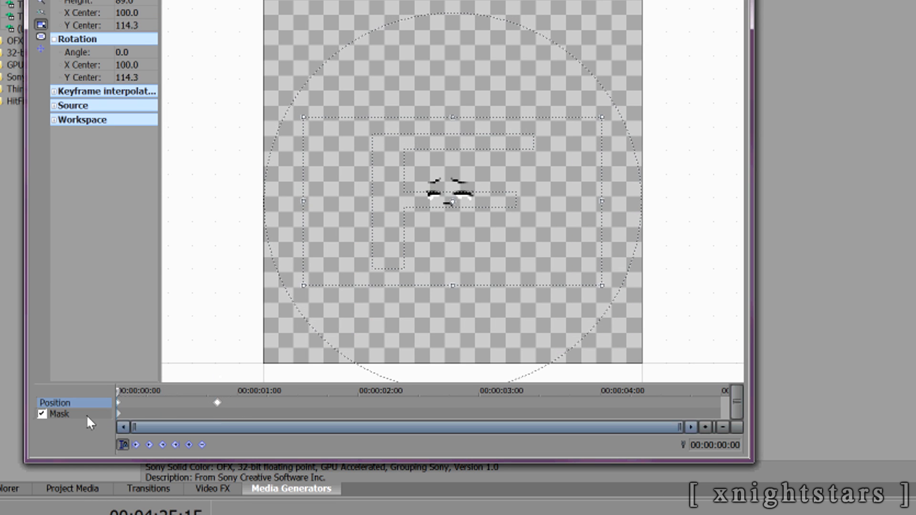
pyautogui.rightClick(217, 403)
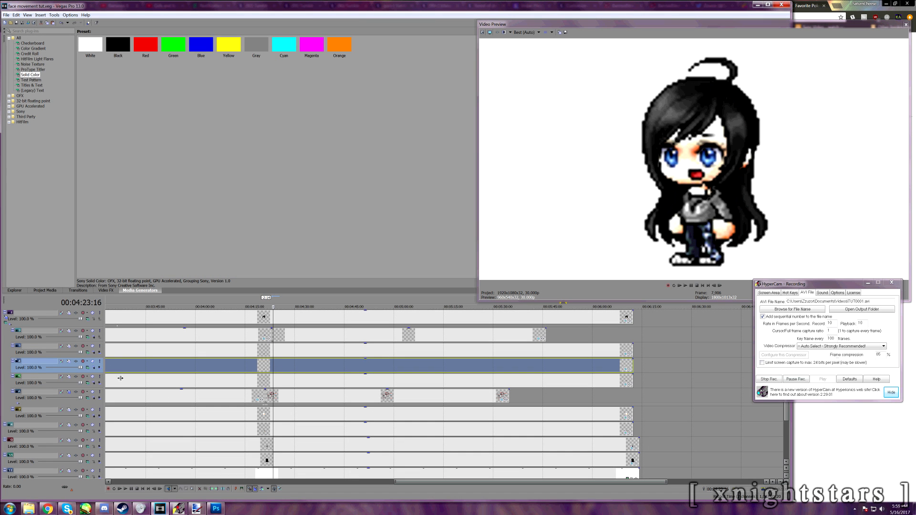
# Open Track Motion for track 4 and bring the face - blink6 image from the file browser onto that track, past its last event.
pyautogui.click(68, 361)
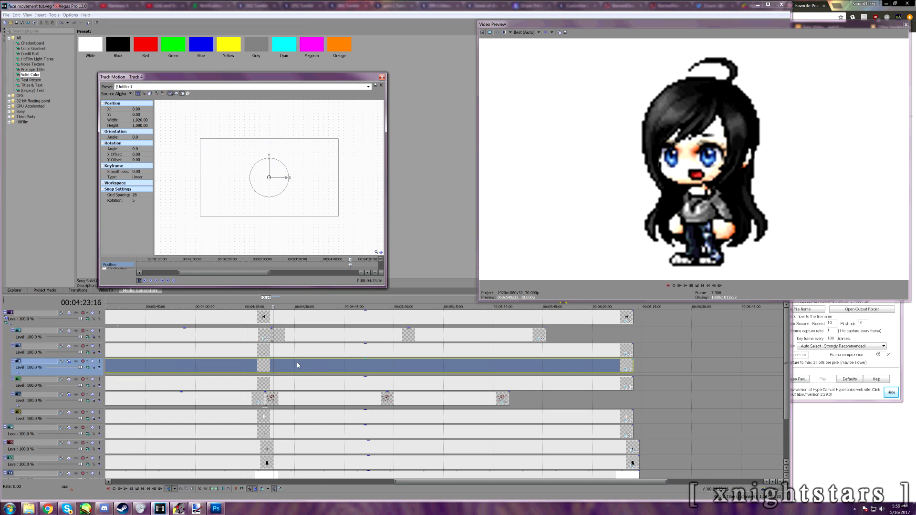
pyautogui.moveTo(29, 509)
pyautogui.click(107, 471)
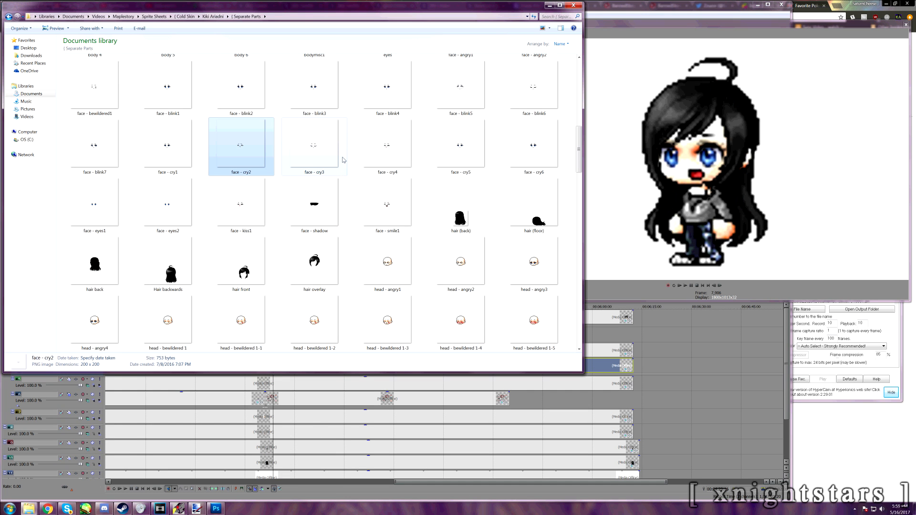
pyautogui.moveTo(548, 111); pyautogui.dragTo(661, 365)
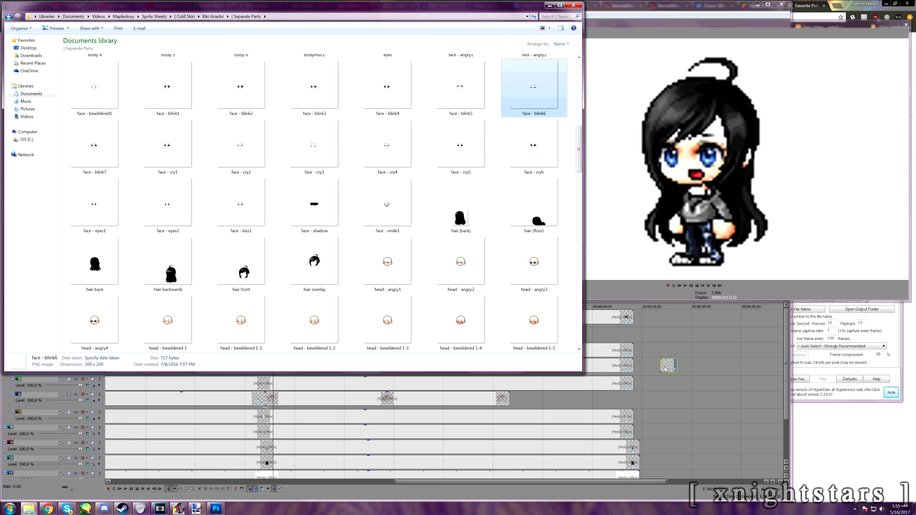
# Copy the eye event on track 4 and paste its event attributes onto the new face - blink6 event.
pyautogui.rightClick(317, 369)
pyautogui.click(350, 212)
pyautogui.click(657, 365)
pyautogui.rightClick(657, 364)
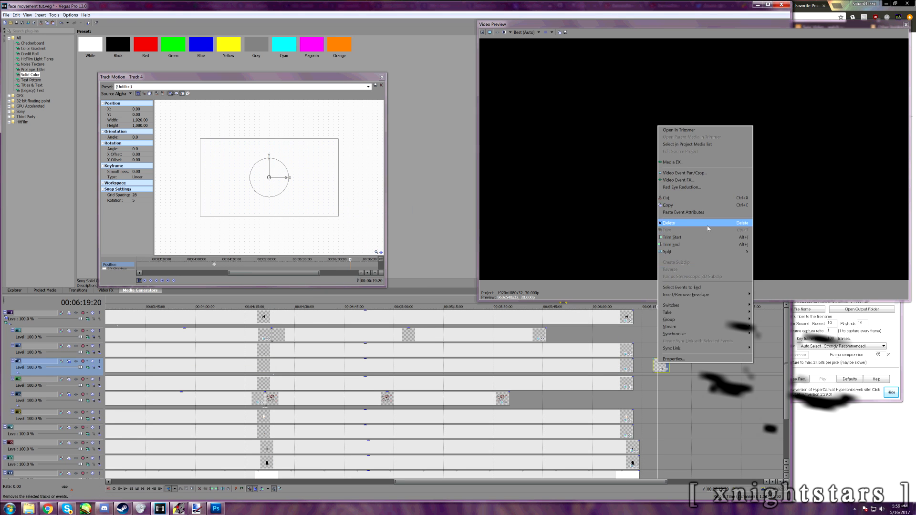
pyautogui.click(706, 214)
# Split the track 4 event at 00:04:23:16 and place the face - blink6 event on track 5, inside the gap in the eye whites.
pyautogui.click(280, 365)
pyautogui.press('s')
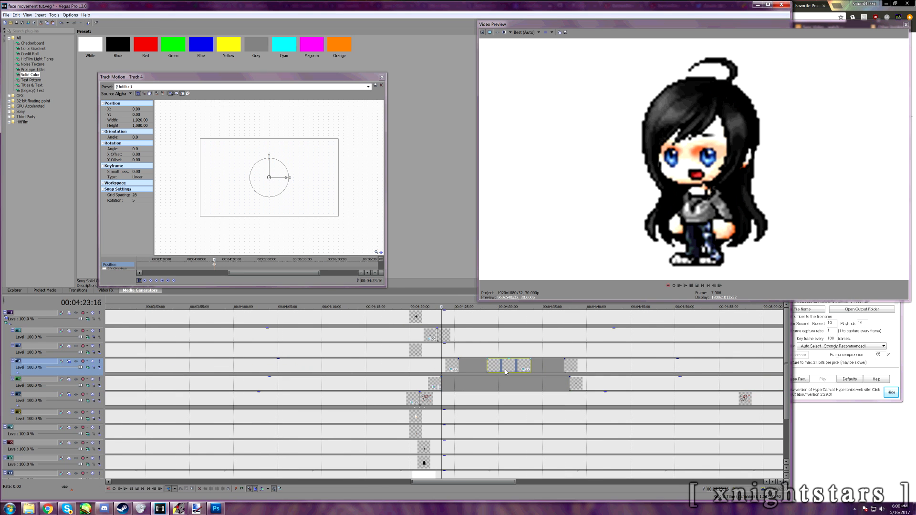
pyautogui.click(529, 369)
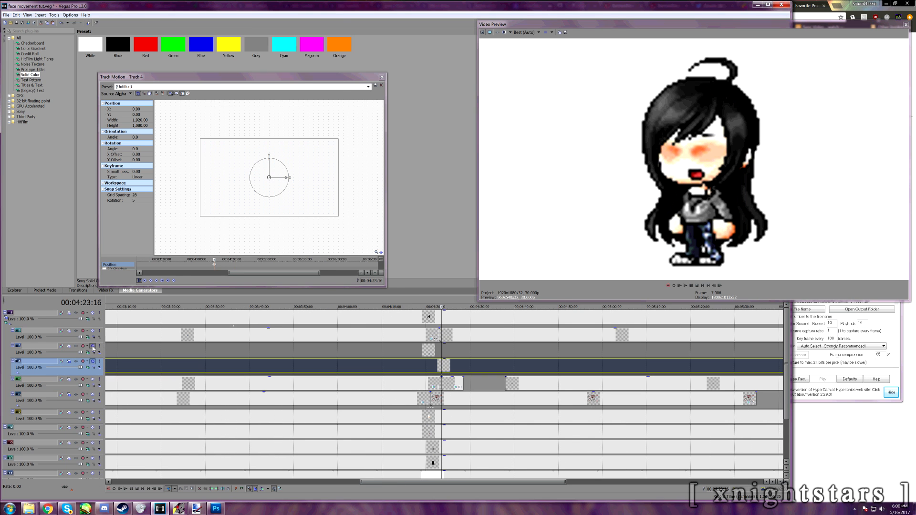
pyautogui.click(455, 387)
# Copy the eye whites event's attributes onto the face - blink6 event on track 5 and check its Pan/Crop mask.
pyautogui.rightClick(409, 380)
pyautogui.click(425, 219)
pyautogui.rightClick(445, 379)
pyautogui.click(460, 229)
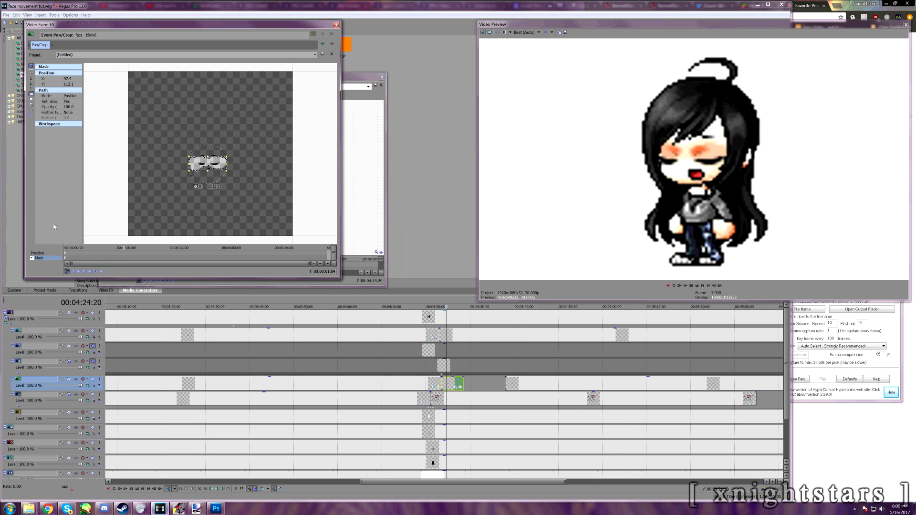
pyautogui.click(64, 258)
pyautogui.scroll(3, 214, 158)
pyautogui.click(427, 380)
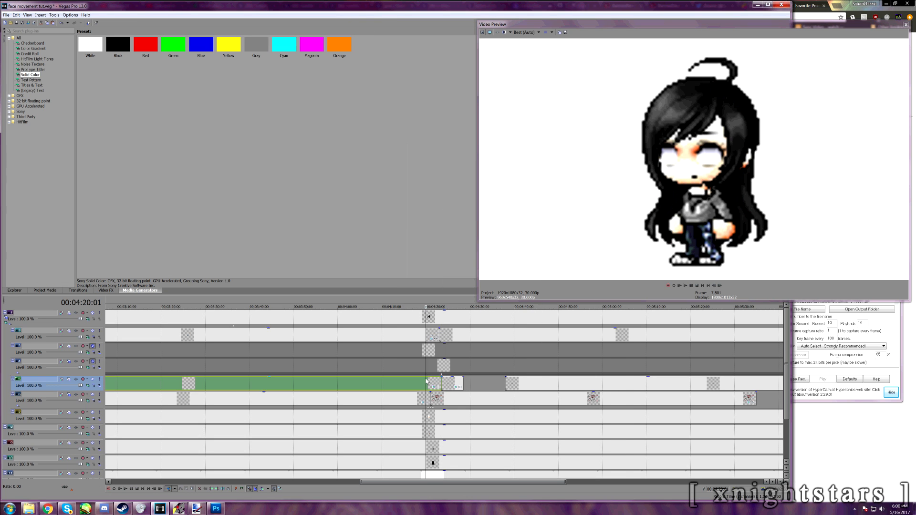
# Shorten the face - blink6 event on track 5 and bring the following eye whites event up against it.
pyautogui.click(131, 490)
pyautogui.scroll(1, 458, 385)
pyautogui.moveTo(477, 385); pyautogui.dragTo(445, 384)
pyautogui.moveTo(585, 385); pyautogui.dragTo(466, 383)
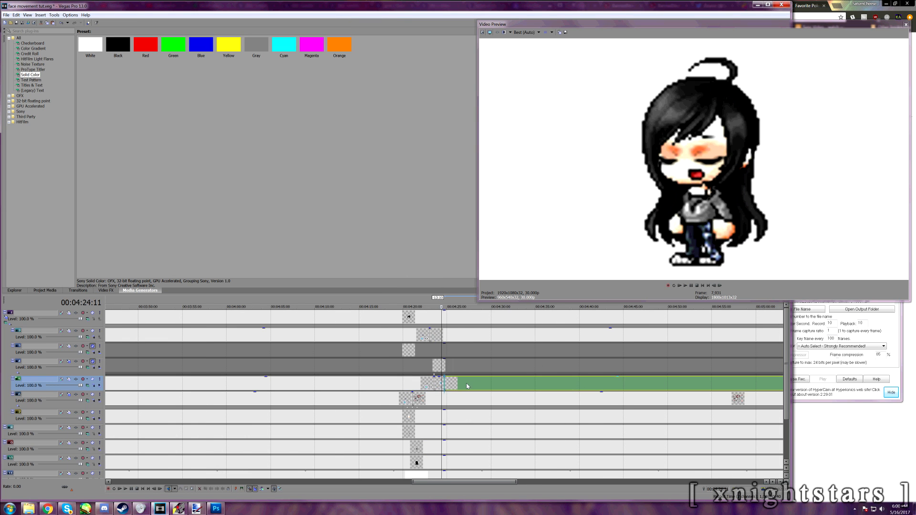
pyautogui.scroll(1, 460, 389)
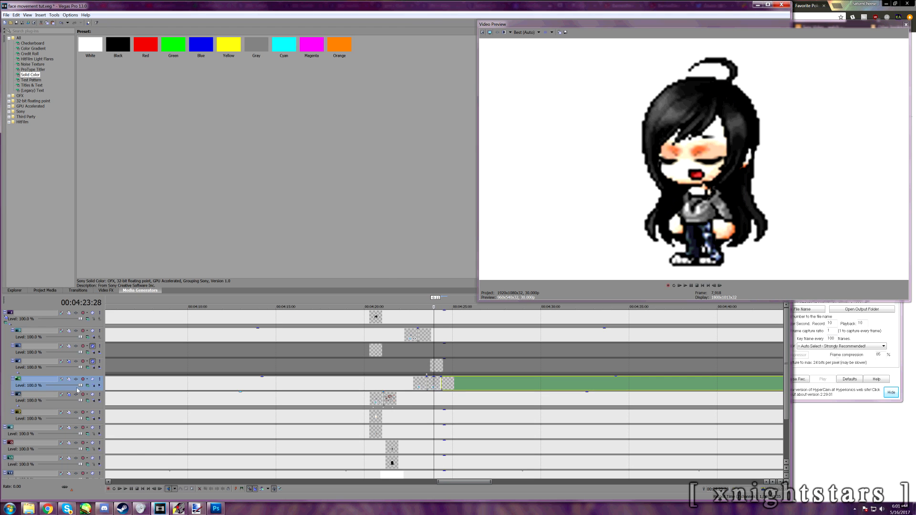
# Open Track Motion for track 5, add position keyframes around 00:04:23:28 and squash the frame vertically for the blink.
pyautogui.click(75, 378)
pyautogui.click(169, 283)
pyautogui.click(168, 281)
pyautogui.click(455, 383)
pyautogui.click(168, 281)
pyautogui.click(350, 264)
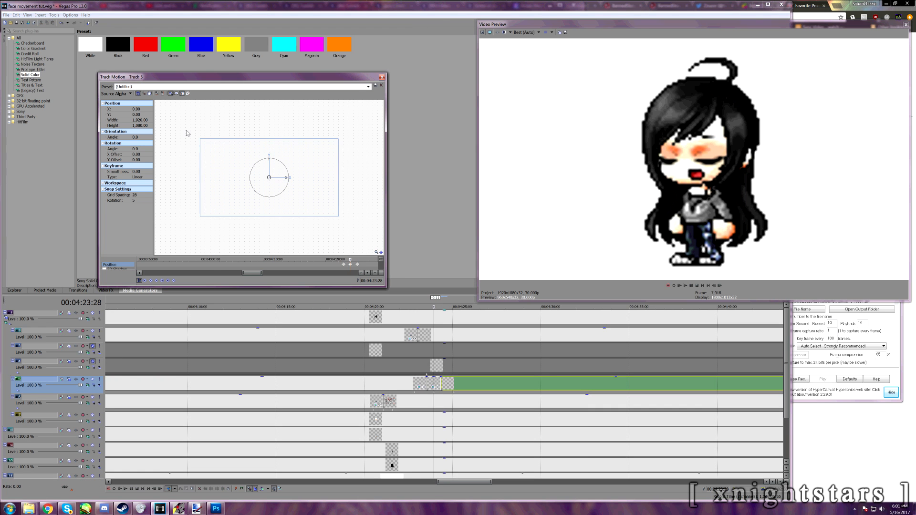
pyautogui.moveTo(268, 139); pyautogui.dragTo(265, 178)
pyautogui.moveTo(265, 194); pyautogui.dragTo(265, 175)
# Set track 5's Track Motion position keyframes to Smooth and play back the blink.
pyautogui.click(412, 383)
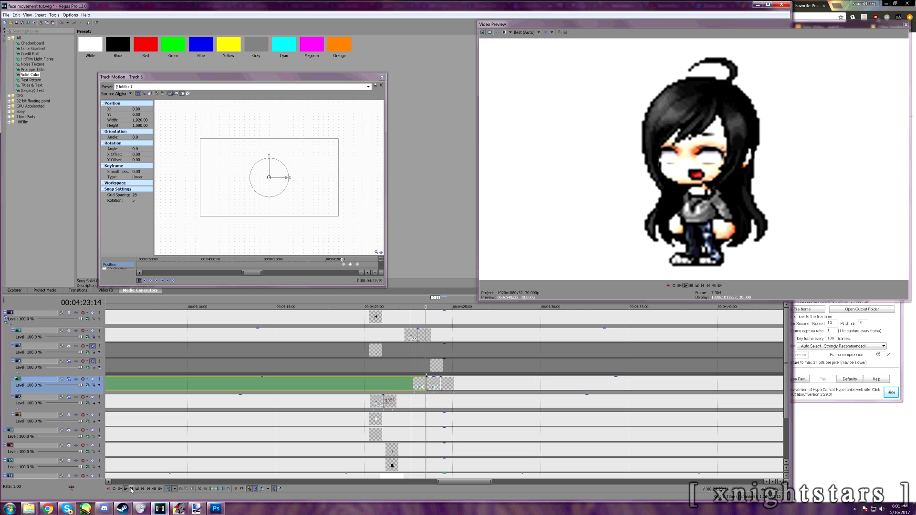
pyautogui.keyDown('shift'); pyautogui.click(269, 265); pyautogui.keyUp('shift')
pyautogui.rightClick(269, 266)
pyautogui.click(286, 327)
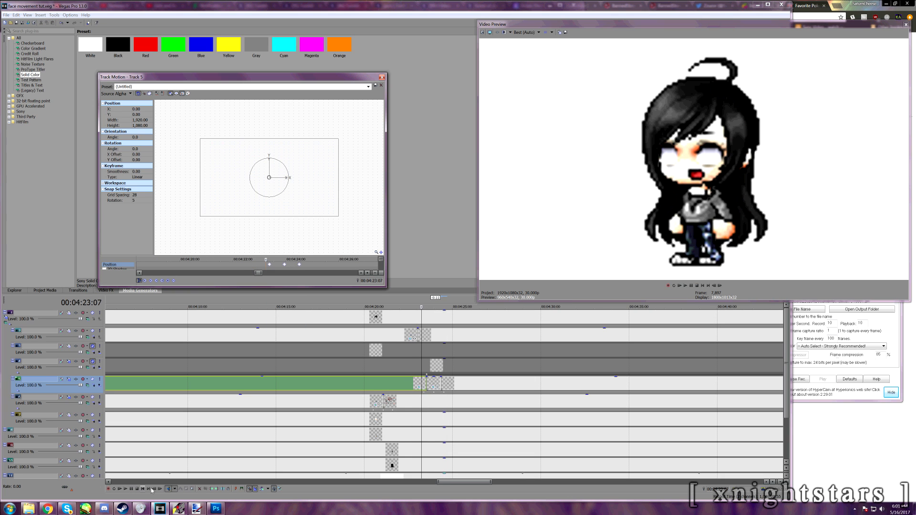
pyautogui.click(417, 383)
pyautogui.press('space')
pyautogui.press('Return')
# Unmute tracks 4 and 3 and cut both eye events at 00:04:23:16, leaving a gap for the duration of the blink.
pyautogui.click(93, 361)
pyautogui.click(93, 346)
pyautogui.click(427, 366)
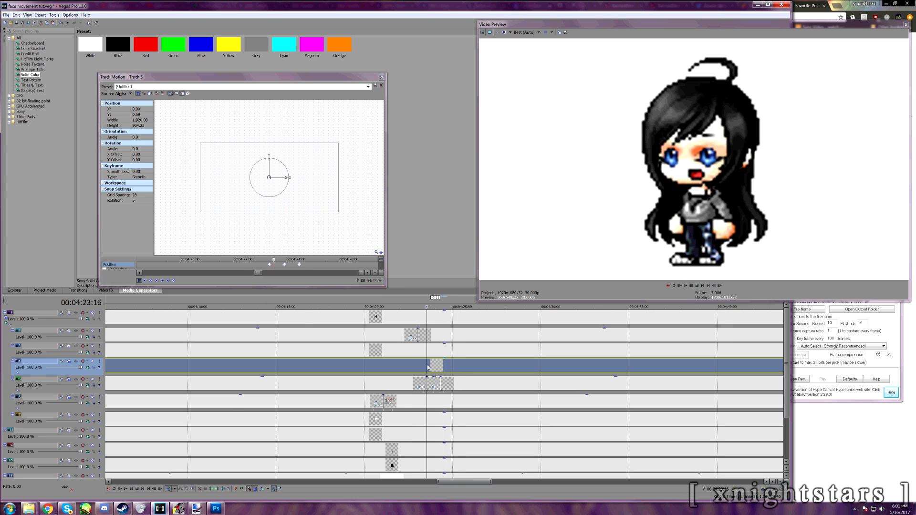
pyautogui.press('s')
pyautogui.moveTo(427, 366); pyautogui.dragTo(441, 351)
pyautogui.click(426, 352)
pyautogui.press('s')
# Copy the blink's position keyframes from track 5's Track Motion and paste them into Track Motion for eye track 4.
pyautogui.click(263, 266)
pyautogui.click(269, 265)
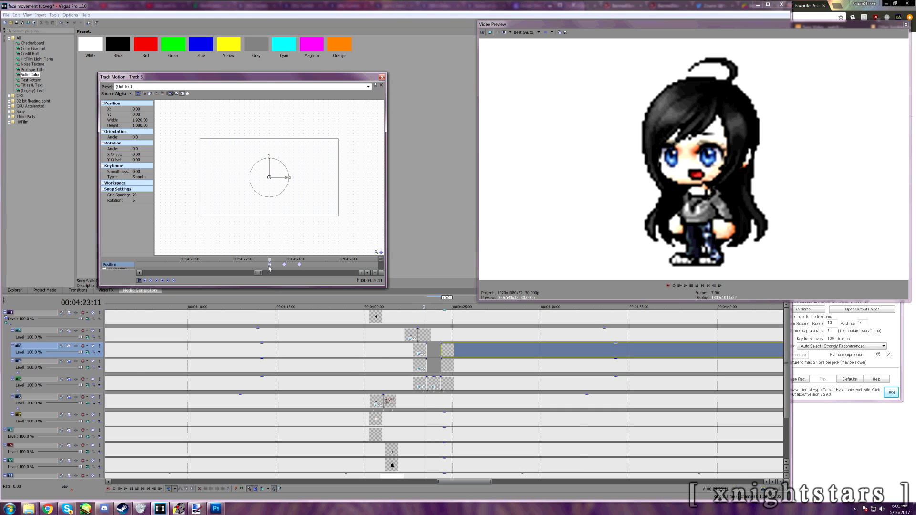
pyautogui.click(69, 361)
pyautogui.keyDown('shift'); pyautogui.click(256, 265); pyautogui.keyUp('shift')
pyautogui.press('Delete')
pyautogui.click(423, 363)
pyautogui.press('Right')
pyautogui.click(299, 285)
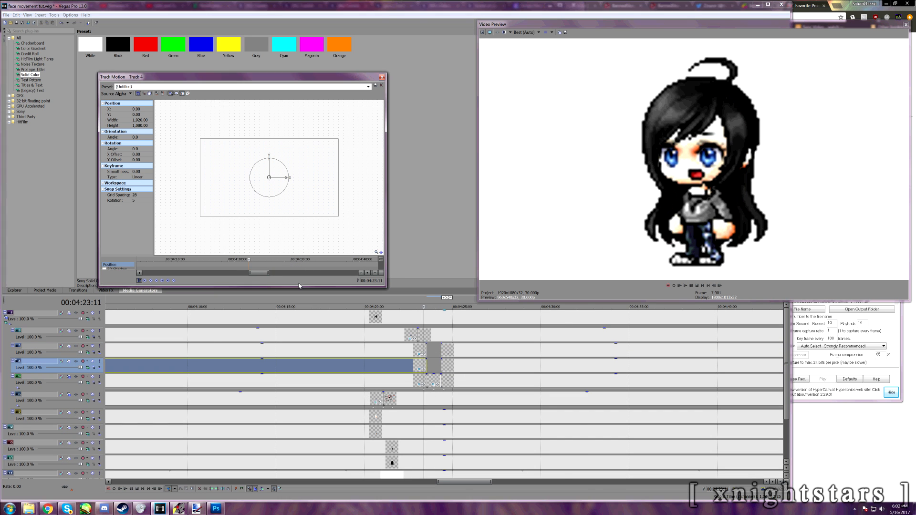
pyautogui.hotkey('ctrl', 'v')
# Paste the same blink position keyframes into Track Motion for eye track 3 and play the blink back.
pyautogui.scroll(1, 424, 363)
pyautogui.click(69, 346)
pyautogui.hotkey('ctrl', 'v')
pyautogui.press('space')
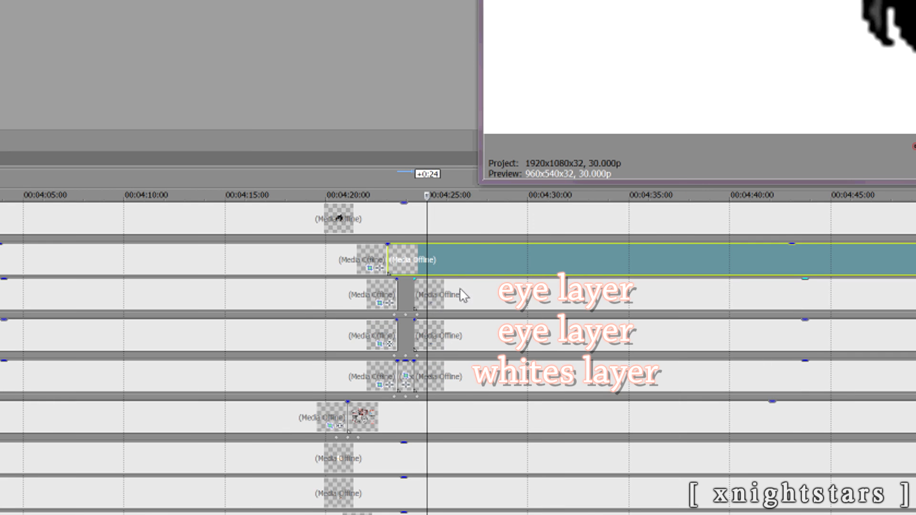
# Open Pan/Crop for track 3's eye event after the blink and keyframe its position from 00:04:25:00 to X Center 111.3 at 00:04:25:19.
pyautogui.rightClick(461, 295)
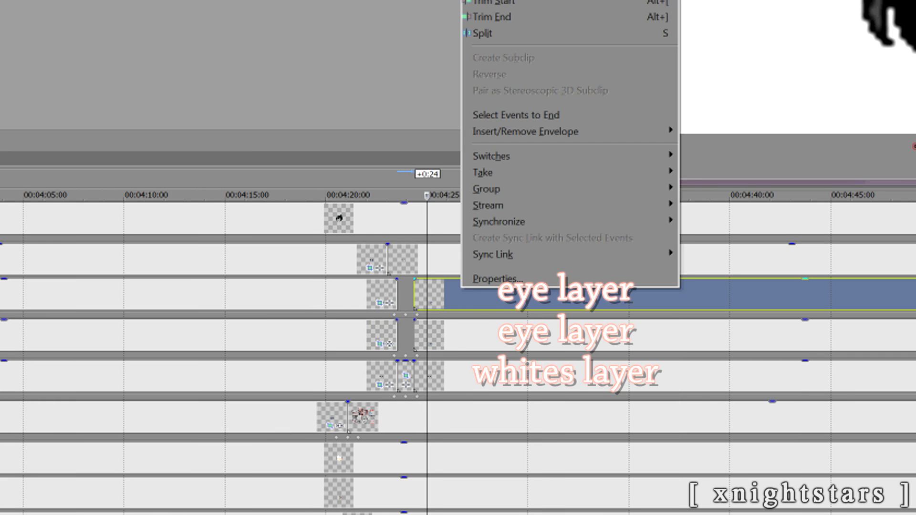
pyautogui.click(496, 2)
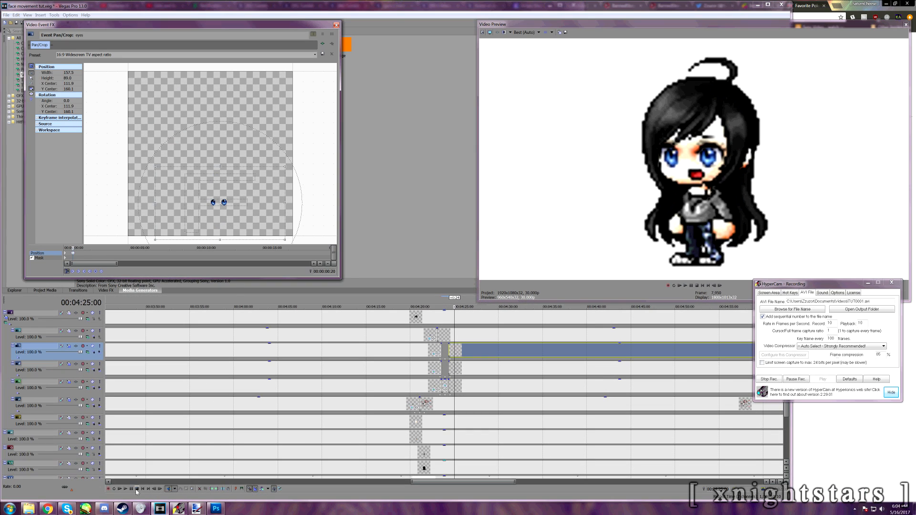
pyautogui.click(439, 295)
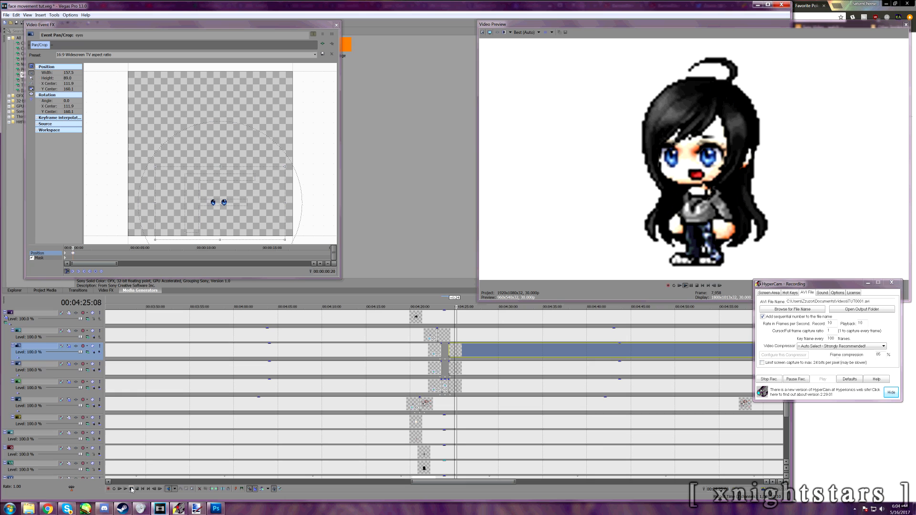
pyautogui.click(252, 198)
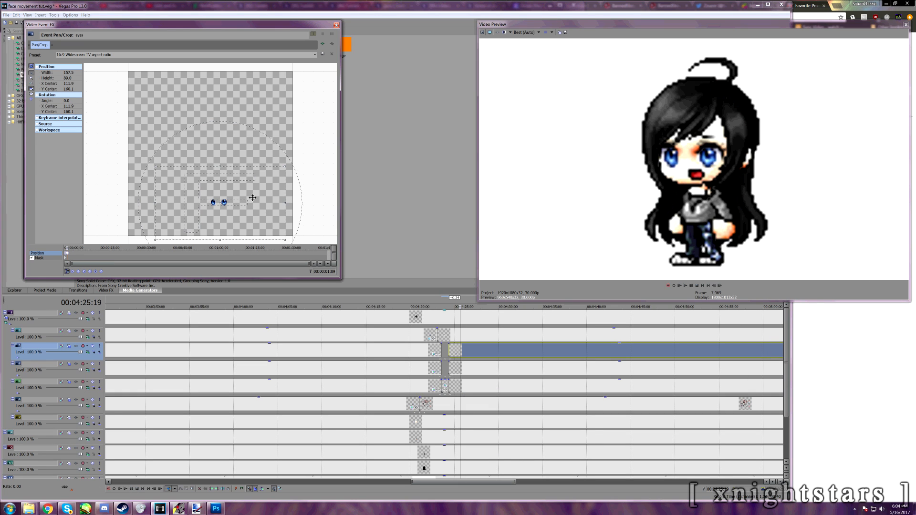
pyautogui.scroll(3, 99, 256)
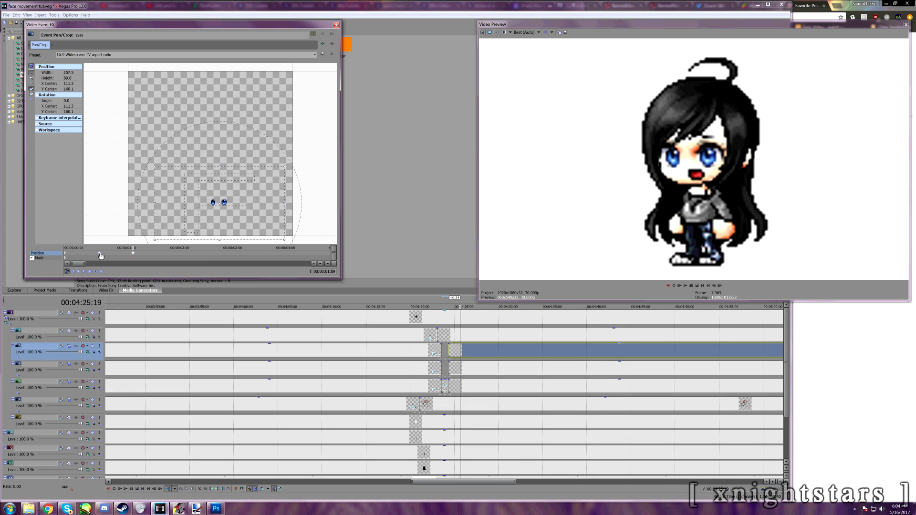
pyautogui.click(99, 253)
# Open Pan/Crop for the matching eye event on track 4 and make its position keyframe at 00:04:25:00 Smooth.
pyautogui.rightClick(468, 370)
pyautogui.click(514, 179)
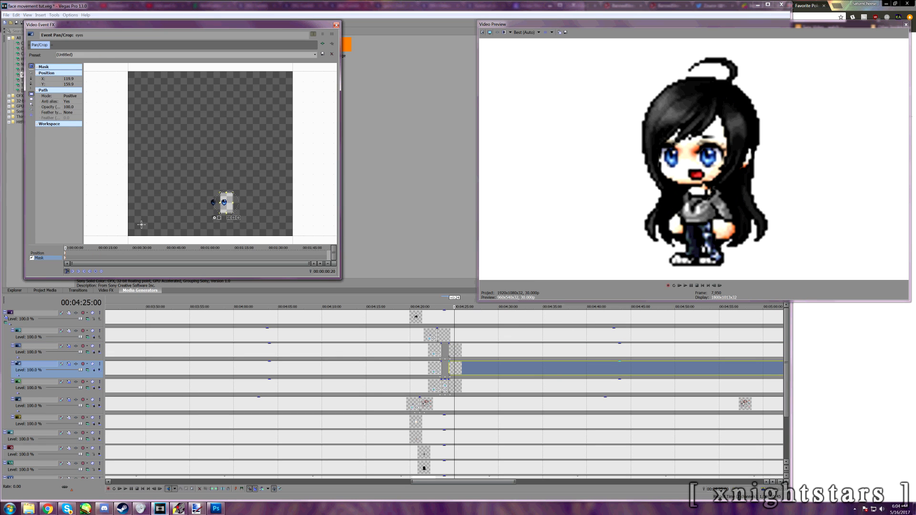
pyautogui.click(50, 254)
pyautogui.scroll(6, 99, 260)
pyautogui.rightClick(88, 254)
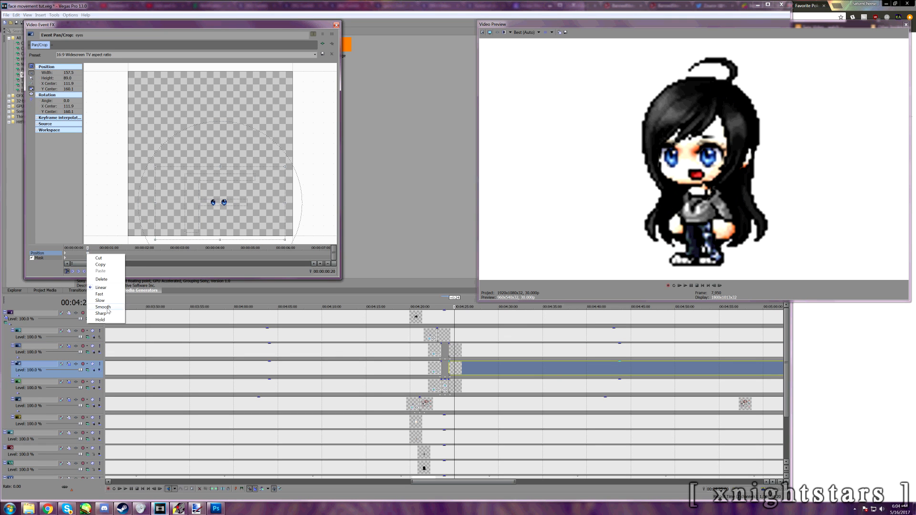
pyautogui.click(108, 307)
# Continue the eye shift at 00:04:25:19 in Pan/Crop for the eye events on tracks 3 and 4, and play it back.
pyautogui.rightClick(463, 351)
pyautogui.click(512, 161)
pyautogui.press('space')
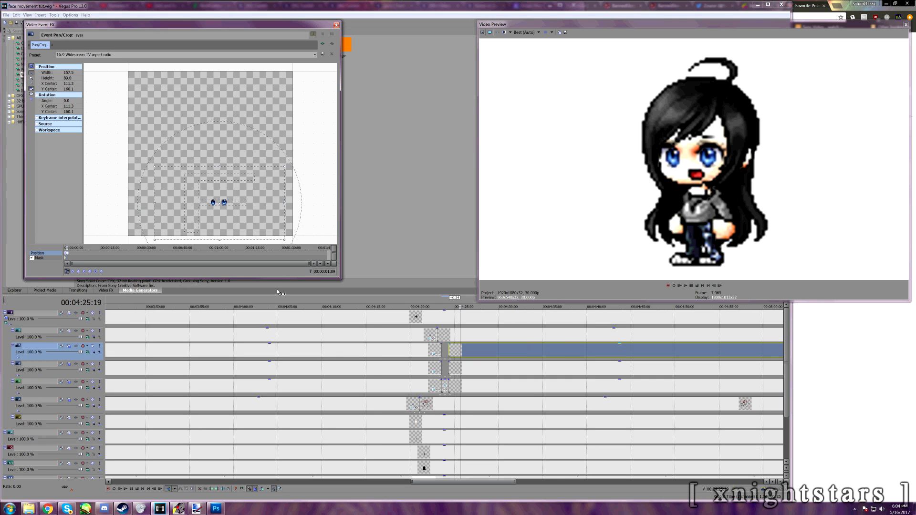
pyautogui.rightClick(528, 370)
pyautogui.click(516, 284)
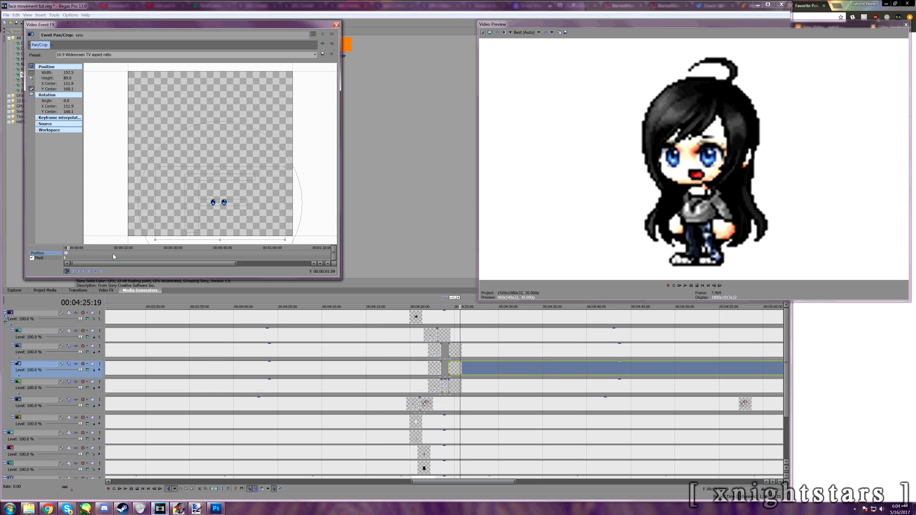
pyautogui.click(448, 345)
pyautogui.click(131, 489)
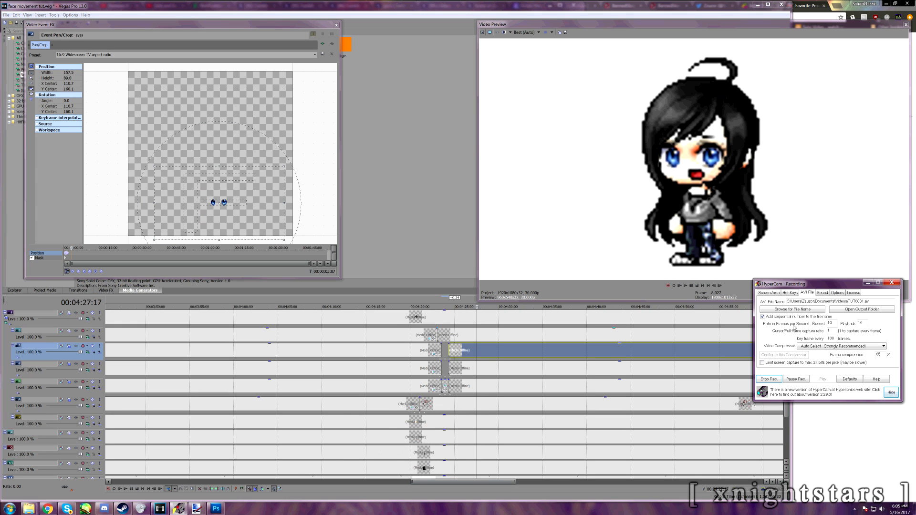
pyautogui.click(869, 283)
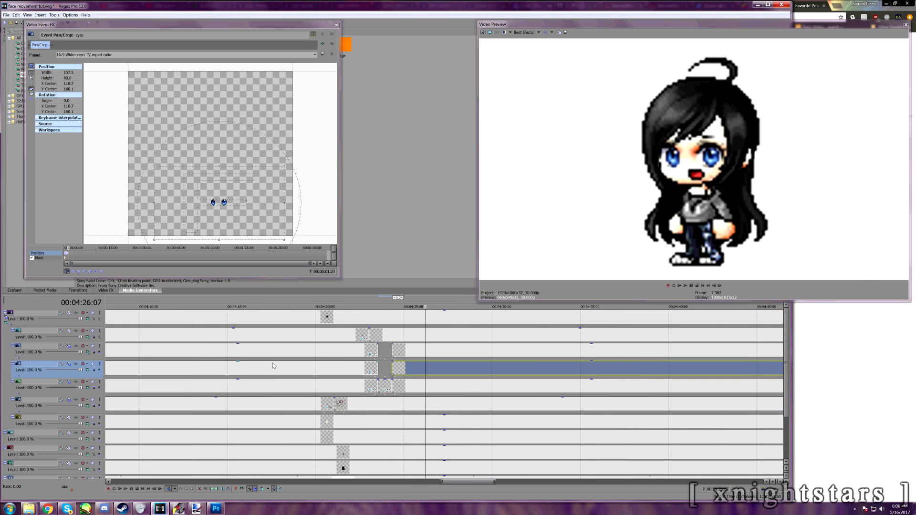
# In track 4's eye Pan/Crop, keyframe the position at 00:04:27:01 to height 167.8, X Center 103.8 and Y Center 161.0, shrinking the eye.
pyautogui.click(95, 271)
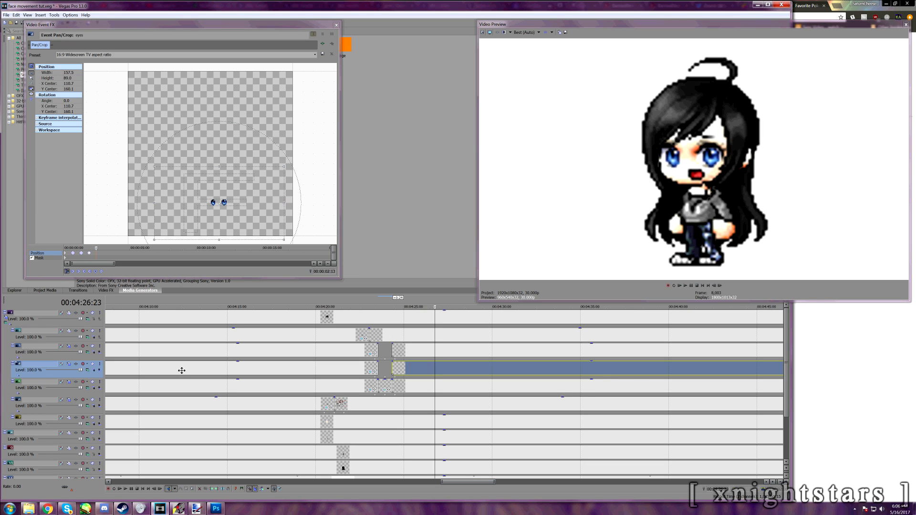
pyautogui.scroll(2, 233, 175)
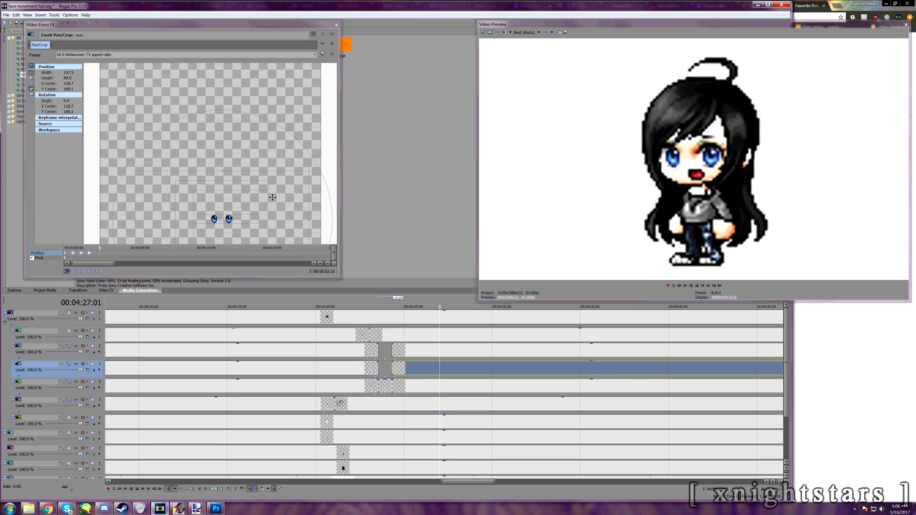
pyautogui.moveTo(235, 170); pyautogui.dragTo(243, 89)
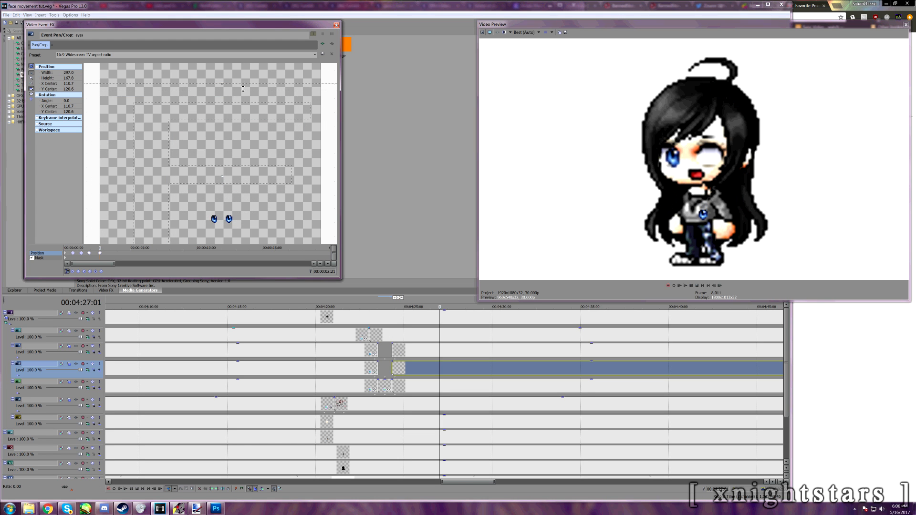
pyautogui.moveTo(253, 161); pyautogui.dragTo(242, 210)
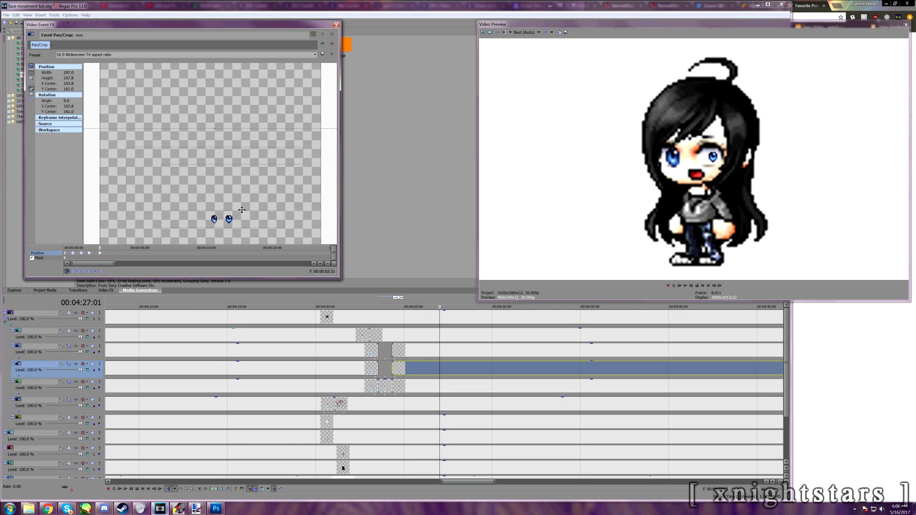
pyautogui.click(90, 252)
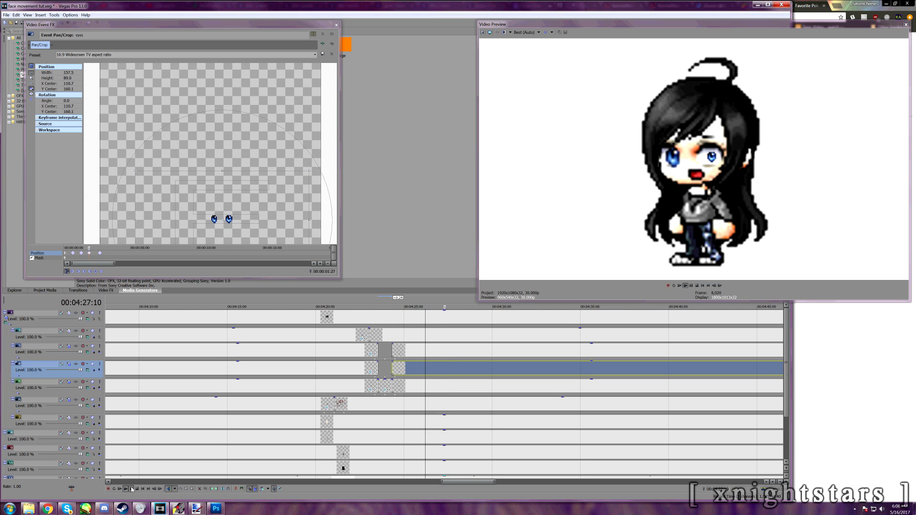
# Copy the eye-shrink position keyframe from track 4's Pan/Crop to track 3's eye event at 00:04:27:01 and shift it to X Center 119.1.
pyautogui.rightClick(428, 353)
pyautogui.click(437, 158)
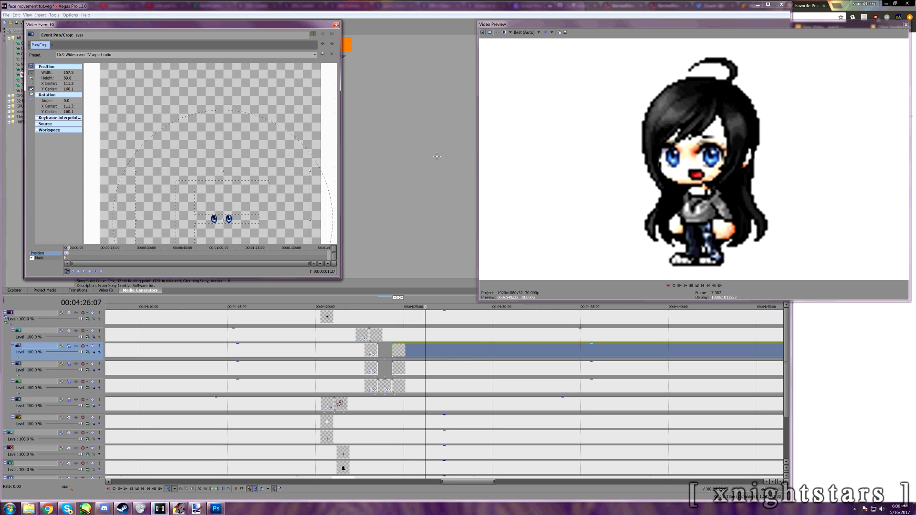
pyautogui.scroll(2, 156, 276)
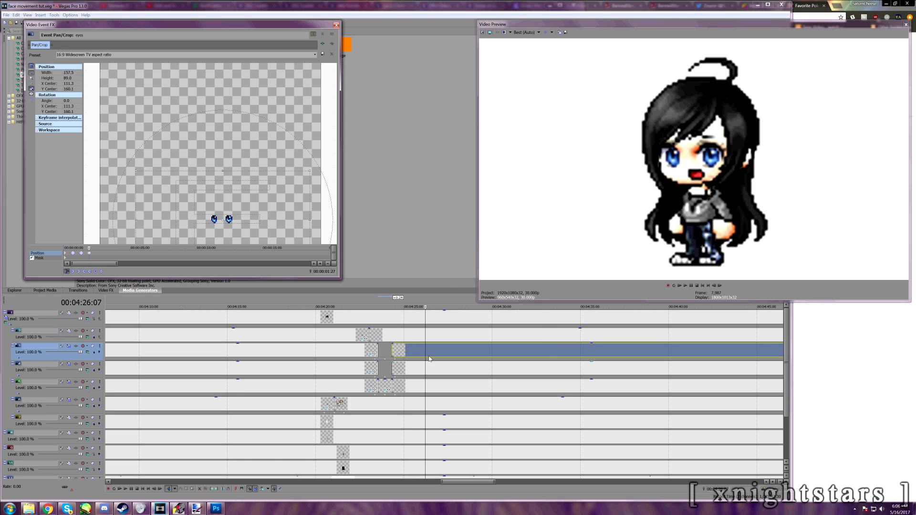
pyautogui.rightClick(446, 367)
pyautogui.click(490, 175)
pyautogui.scroll(1, 109, 254)
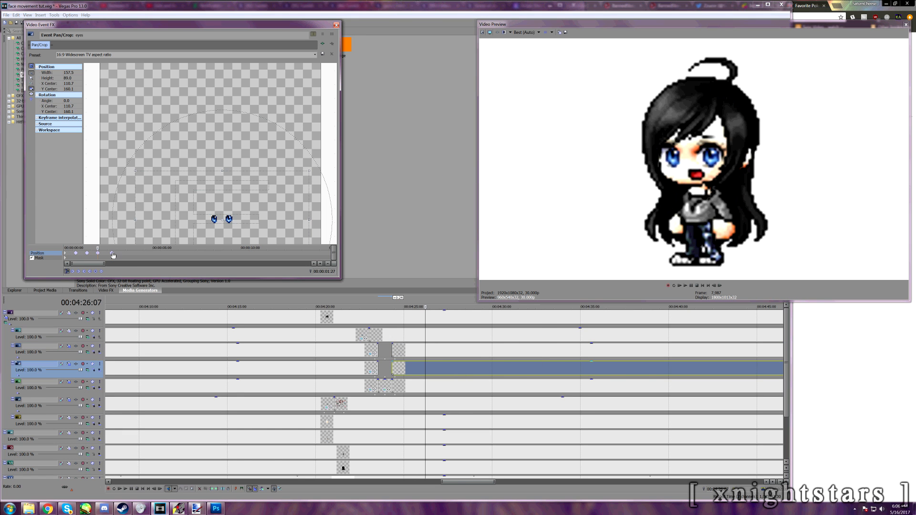
pyautogui.rightClick(113, 255)
pyautogui.click(455, 348)
pyautogui.rightClick(455, 348)
pyautogui.click(477, 156)
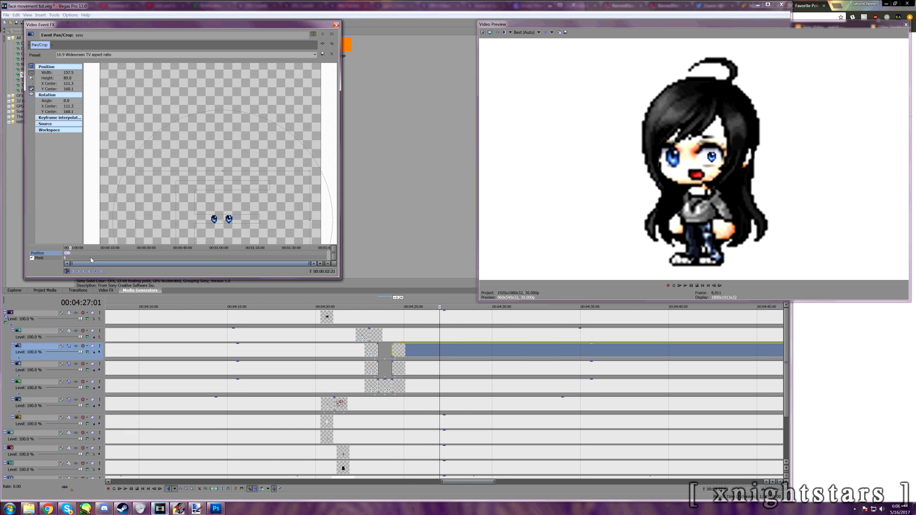
pyautogui.scroll(3, 91, 260)
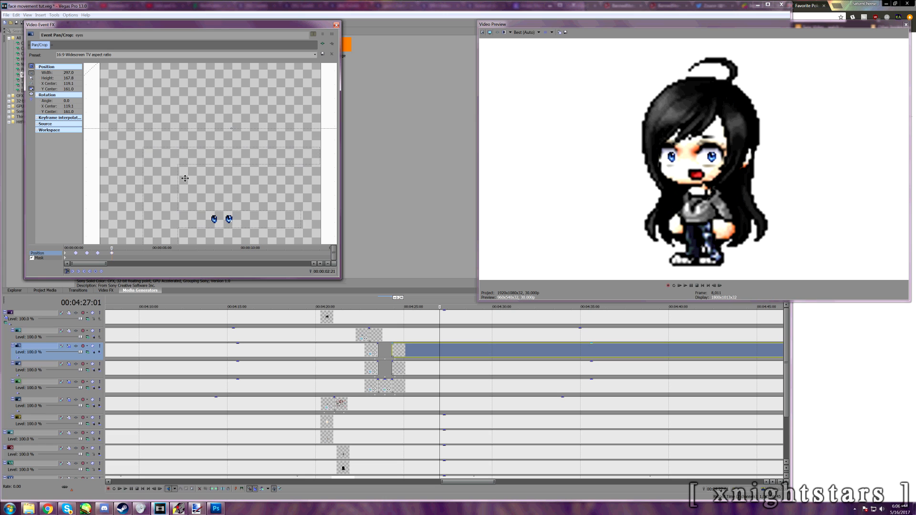
# Step frame by frame through the eye shrink from 00:04:26:07 to check how both eyes change size.
pyautogui.click(98, 254)
pyautogui.press('Right')
pyautogui.press('Right')
pyautogui.press('Right')
pyautogui.press('Right')
pyautogui.press('Right')
pyautogui.press('Right')
pyautogui.press('Right')
pyautogui.press('Right')
pyautogui.press('Right')
pyautogui.press('Right')
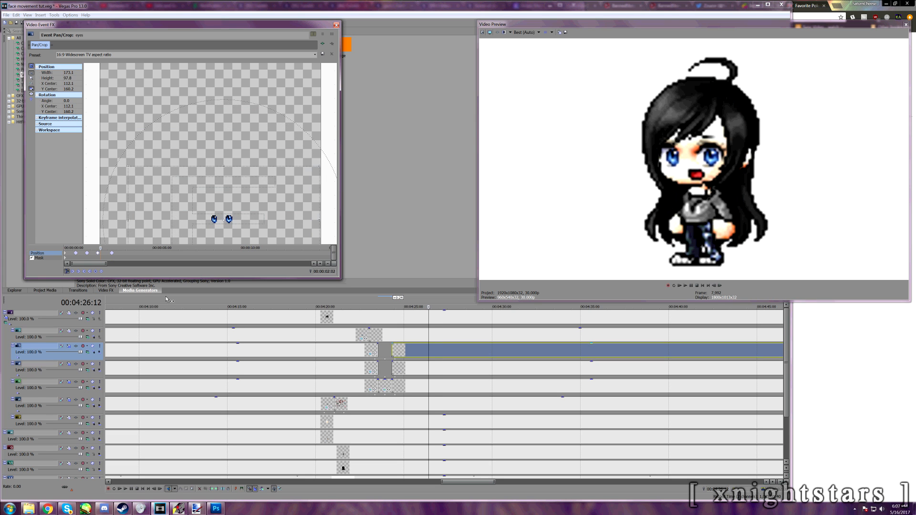
pyautogui.press('Right')
pyautogui.press('Right')
pyautogui.press('Right')
pyautogui.press('Right')
pyautogui.press('Right')
pyautogui.press('Right')
pyautogui.press('Right')
pyautogui.press('Right')
pyautogui.press('Right')
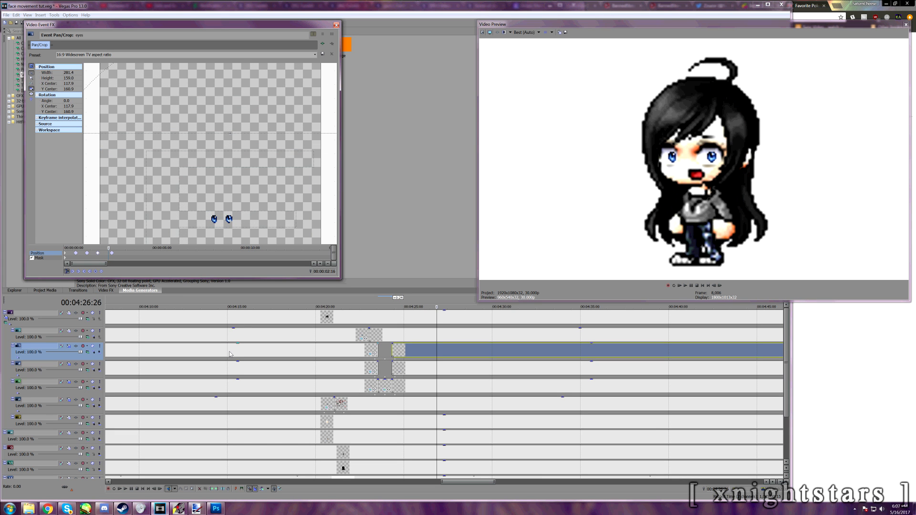